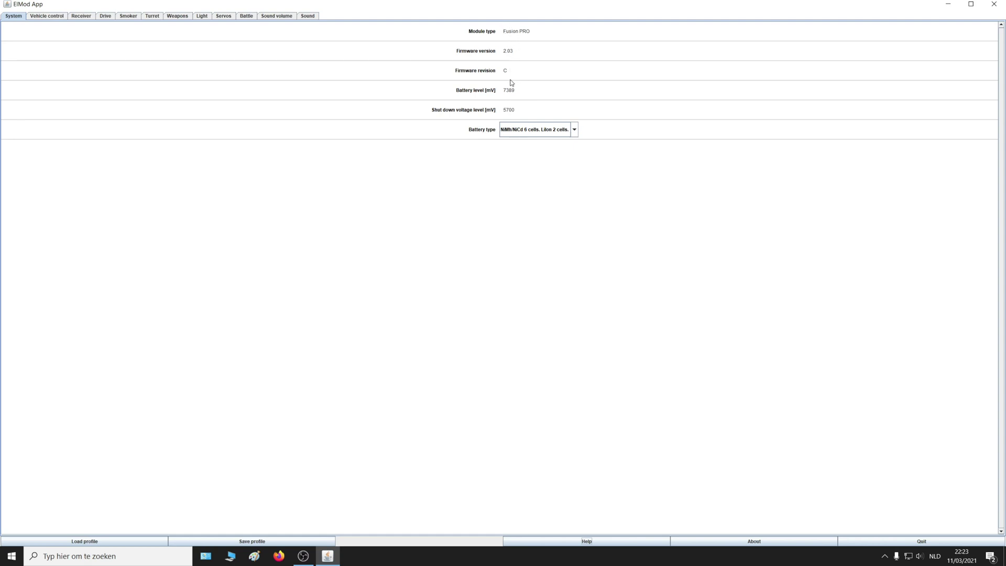
Step through the Vehicle control and Receiver pages to the Drive page with 2.5kHz PWM frequency
click(48, 17)
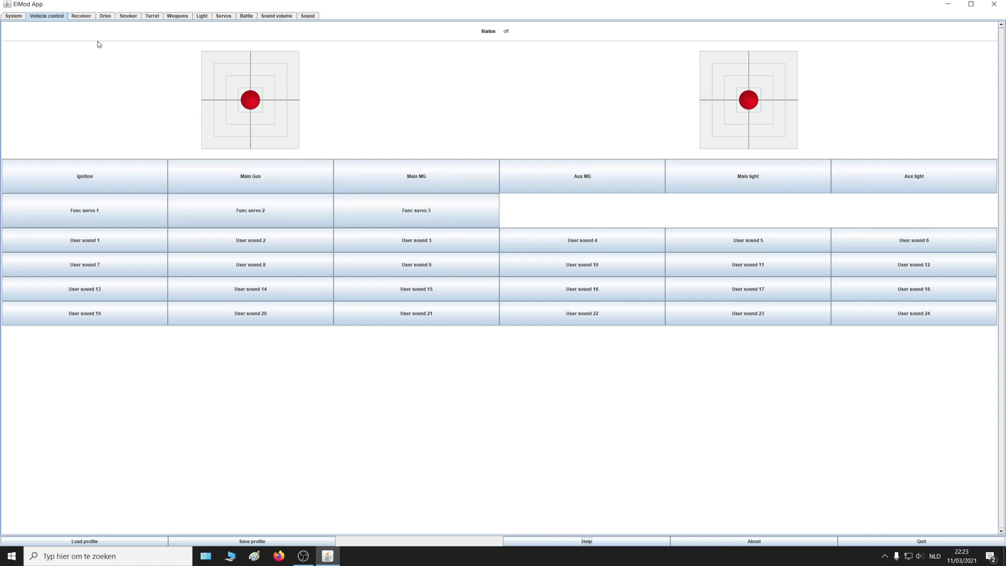
click(85, 18)
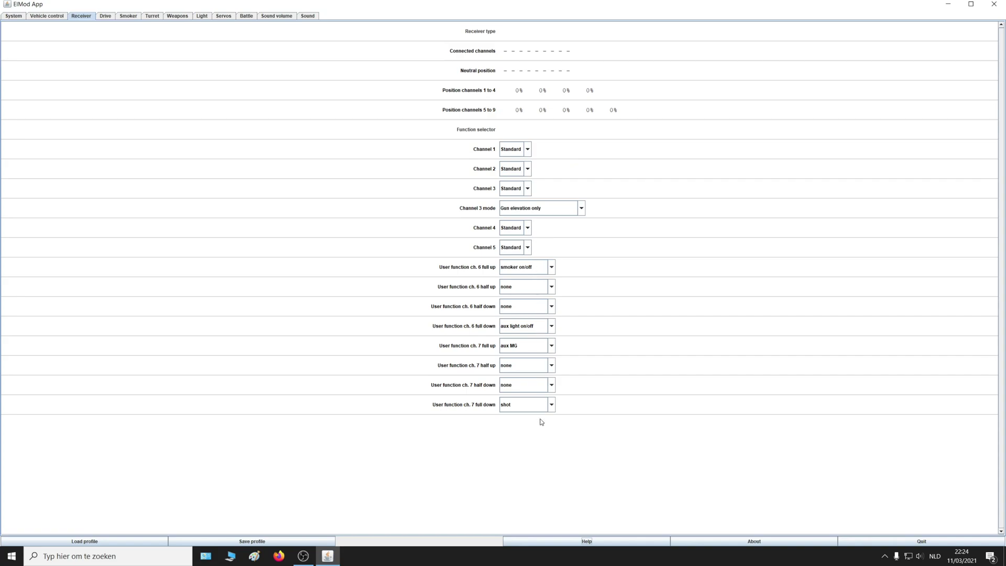
click(105, 16)
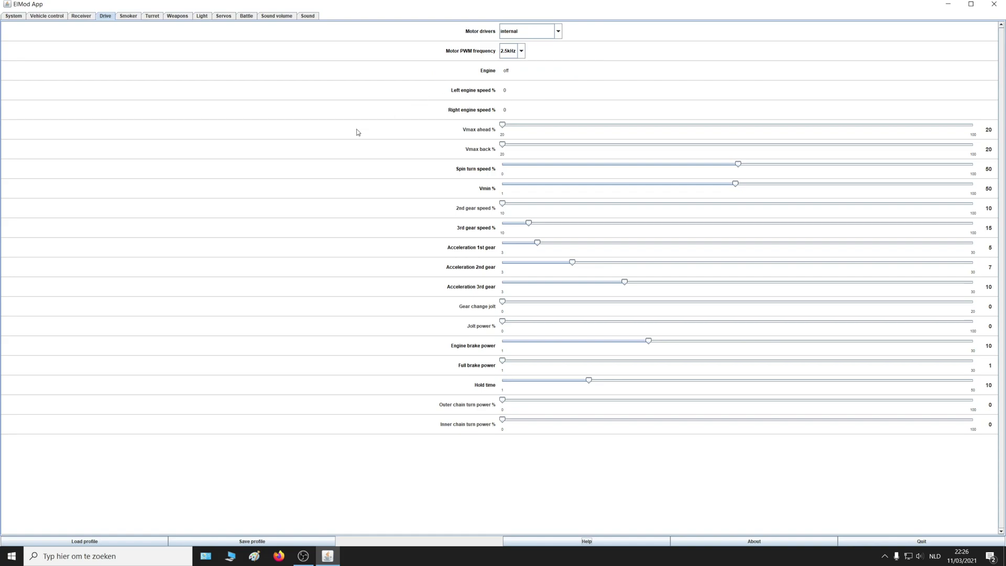
Read the Drive setting tooltips, then move to the Smoker page with 6 V fan voltage
mouse_move(356, 132)
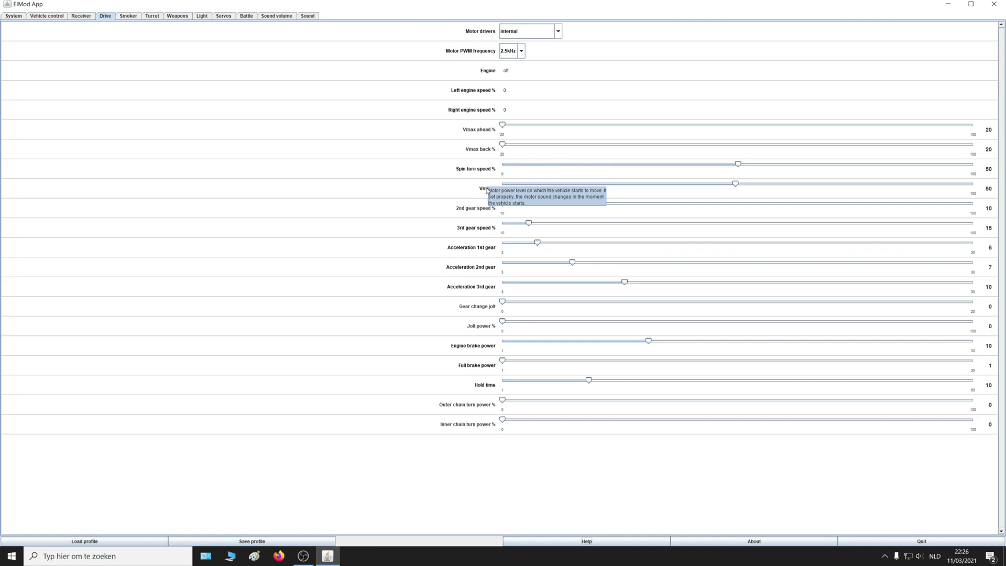
mouse_move(488, 213)
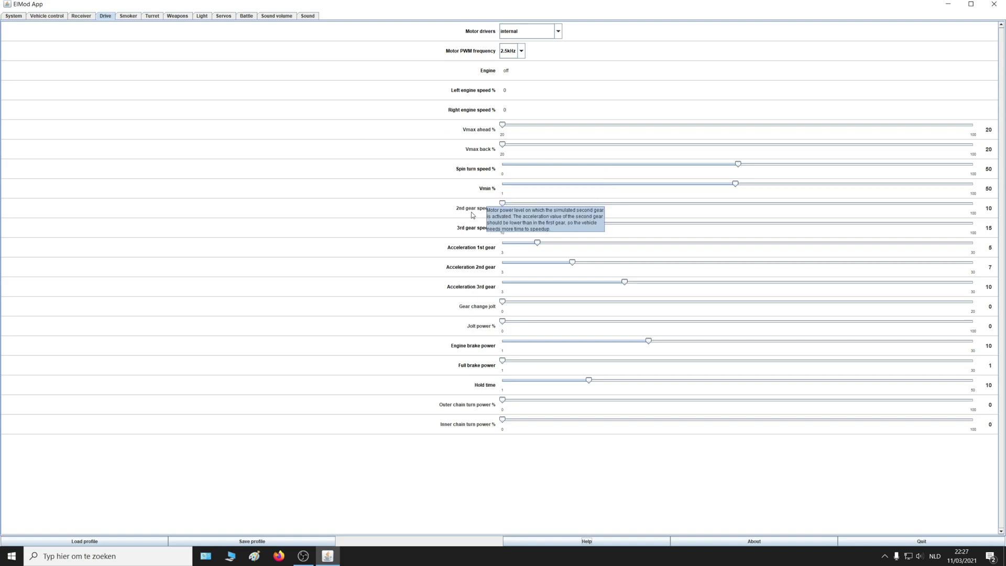
mouse_move(470, 232)
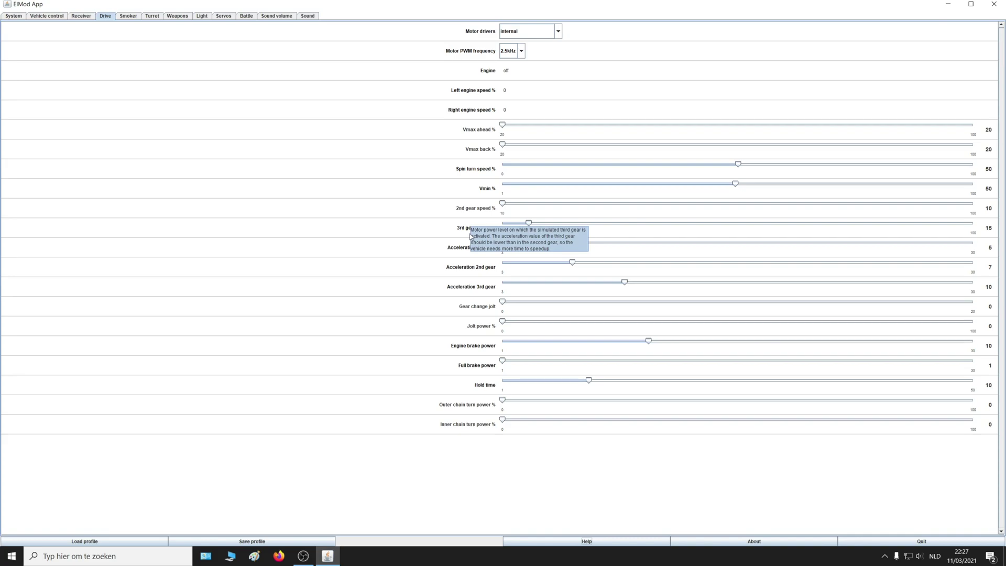
mouse_move(471, 329)
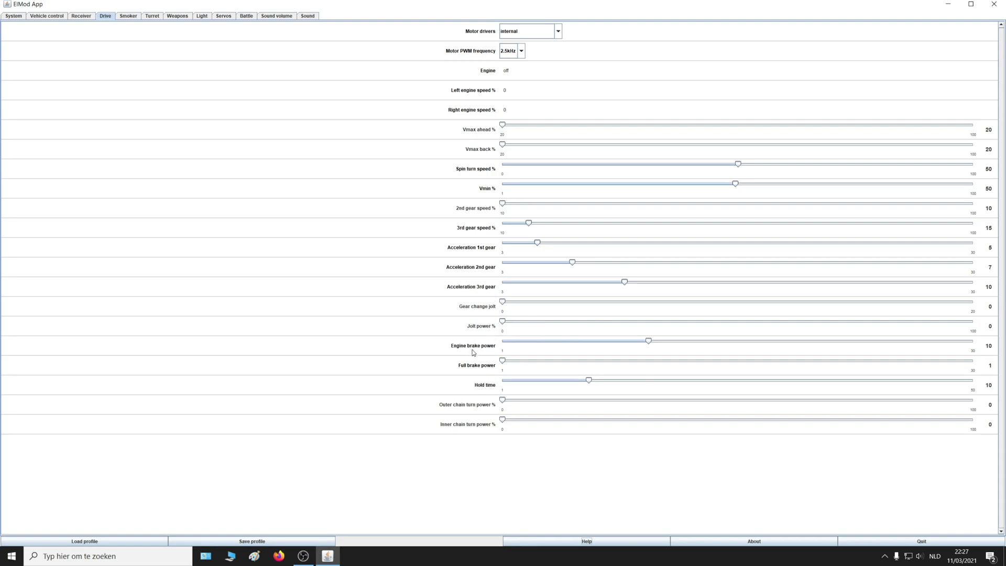
mouse_move(472, 352)
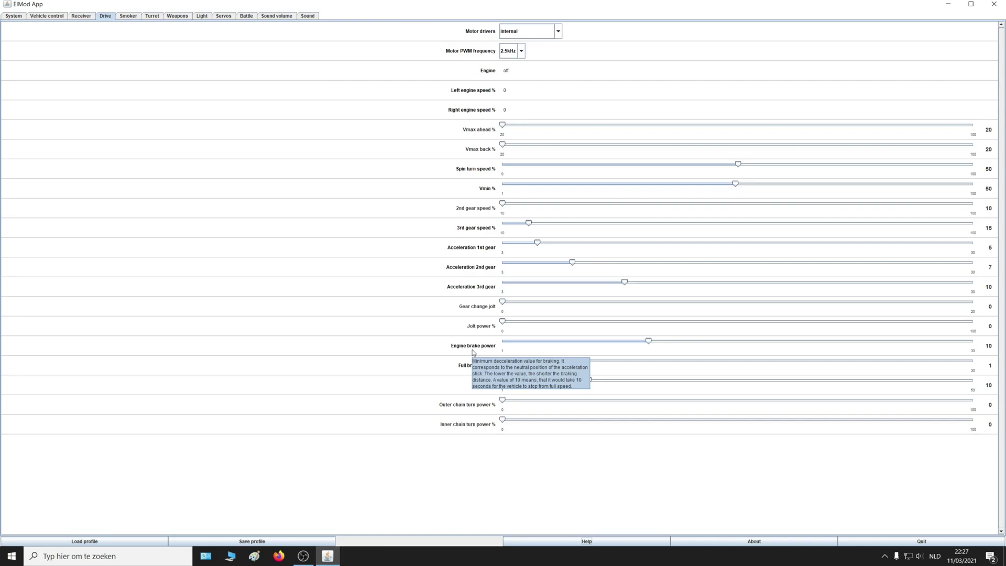
key(ctrl+Page_Down)
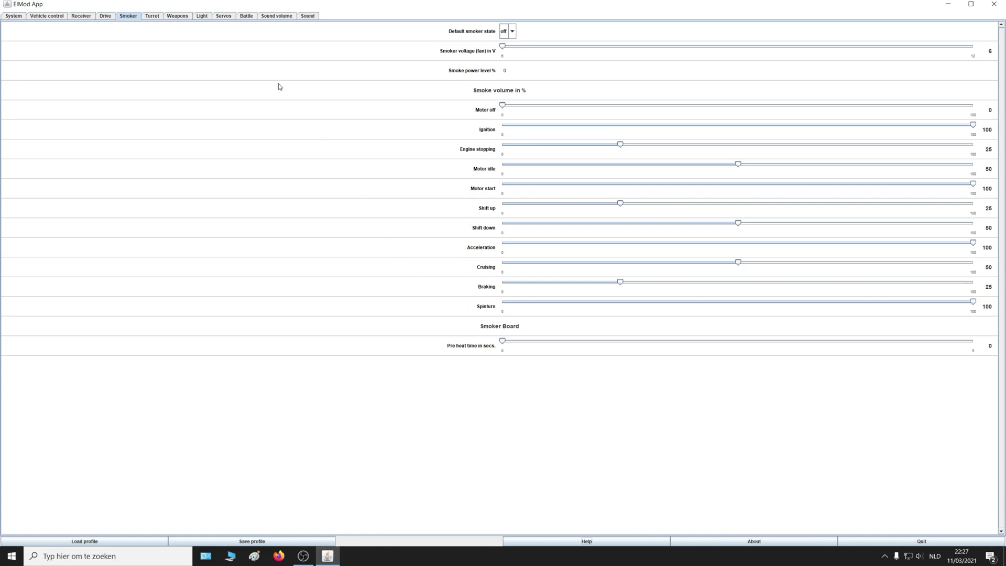
Review the Turret, Weapons and Light pages and their tooltips, ending on the Servos page
click(156, 18)
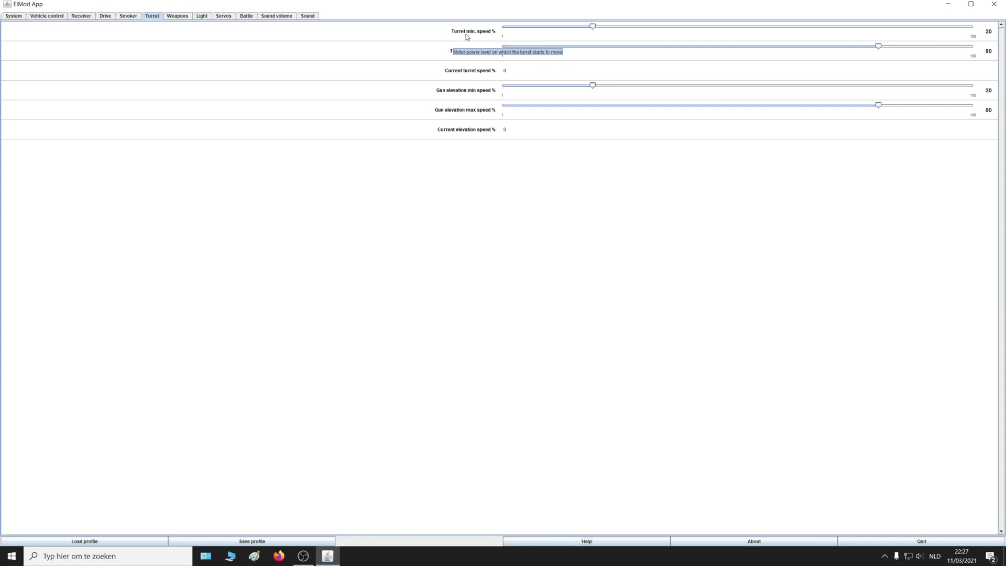
key(Right)
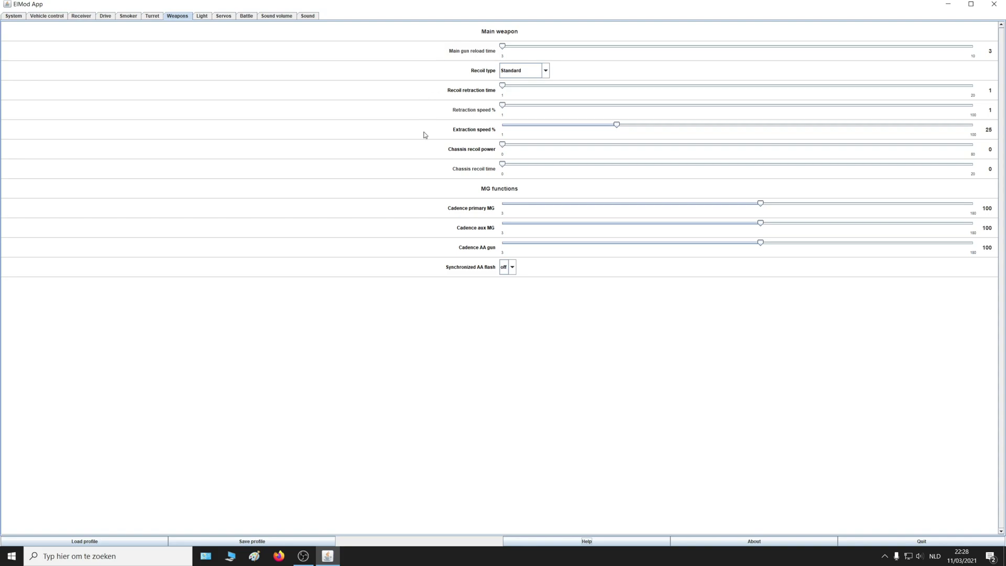
click(207, 17)
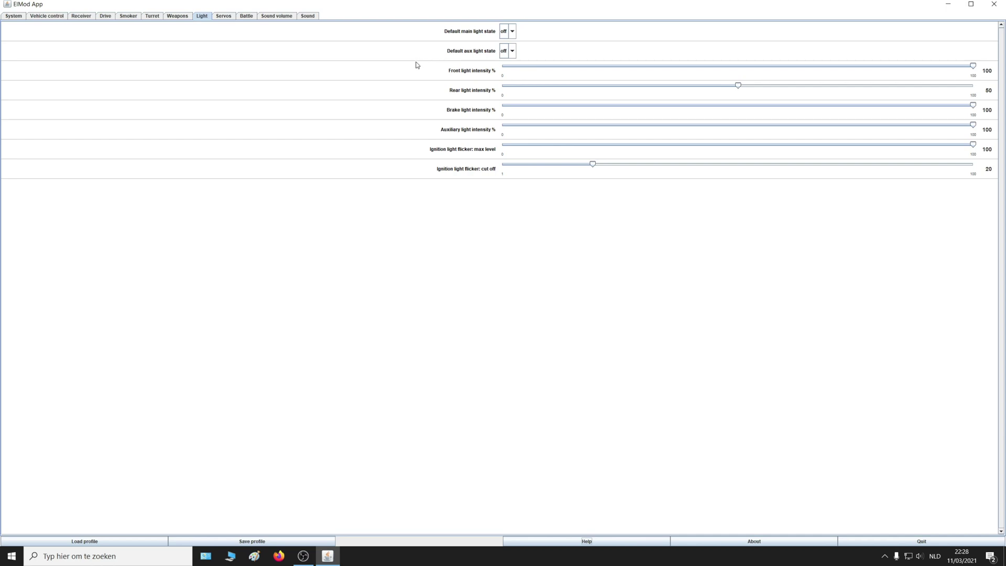
mouse_move(416, 65)
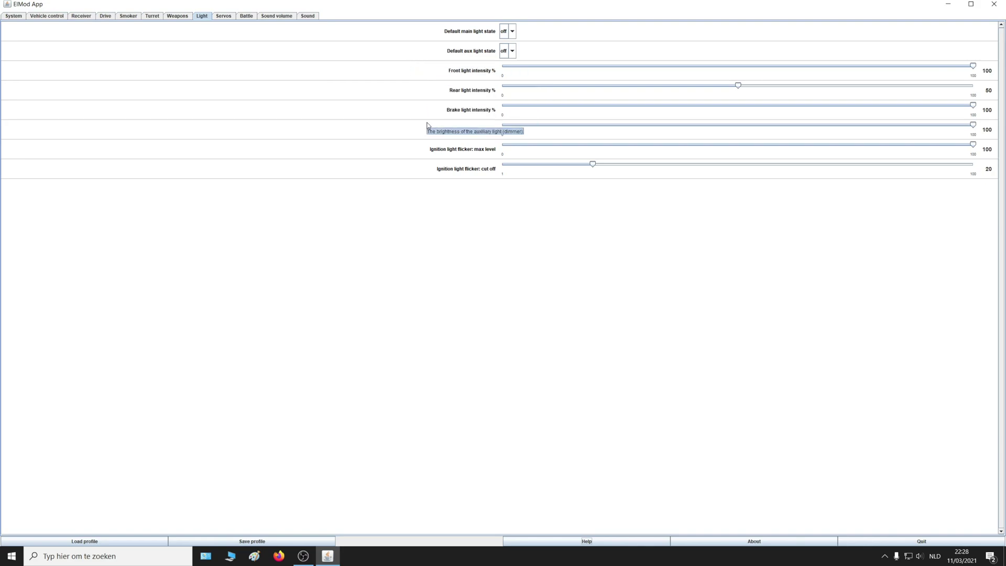
mouse_move(421, 143)
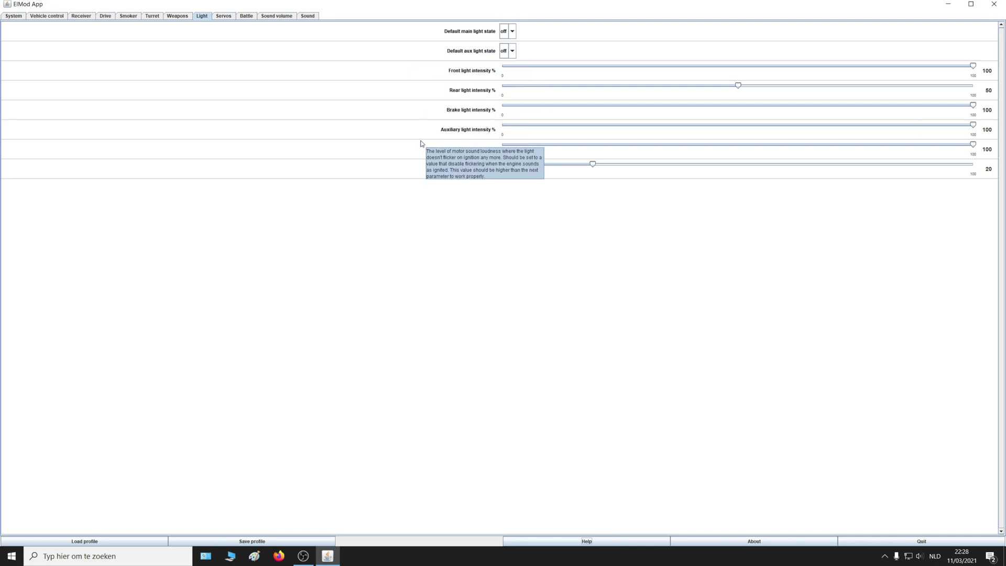
click(224, 17)
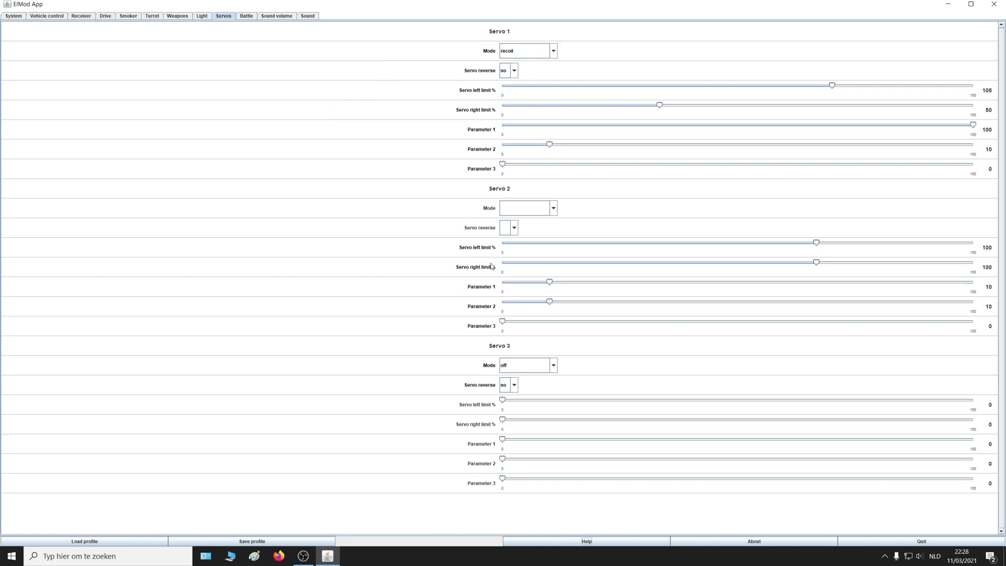
Look over the Battle and Sound volume pages, then show the TigerII V1.0 NextGen Sound page
click(251, 18)
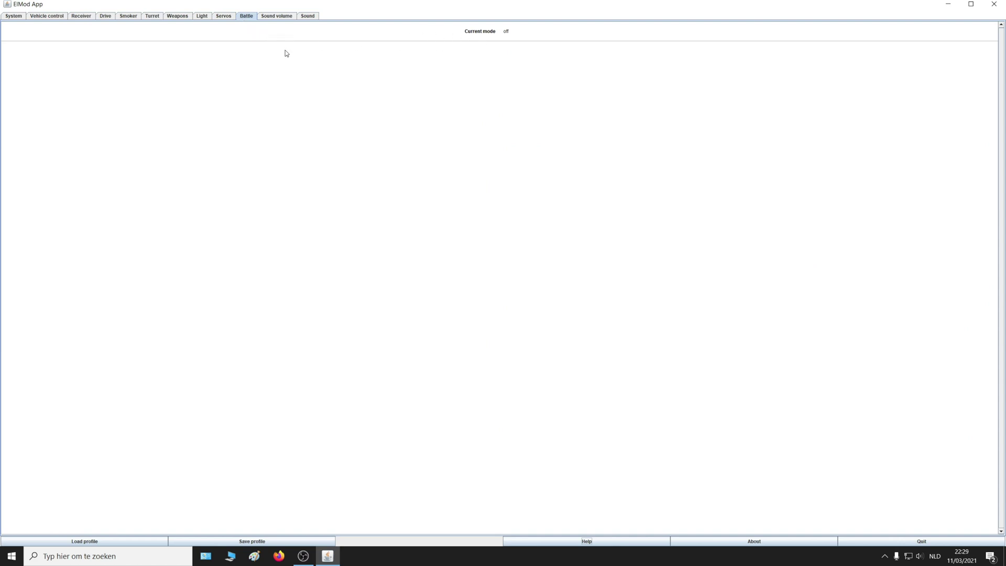
click(278, 17)
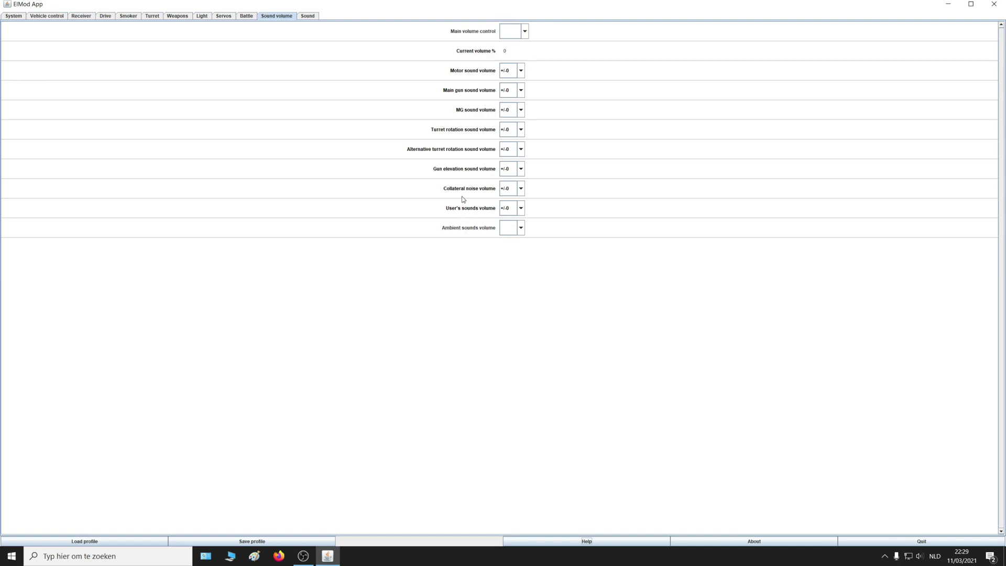
click(311, 17)
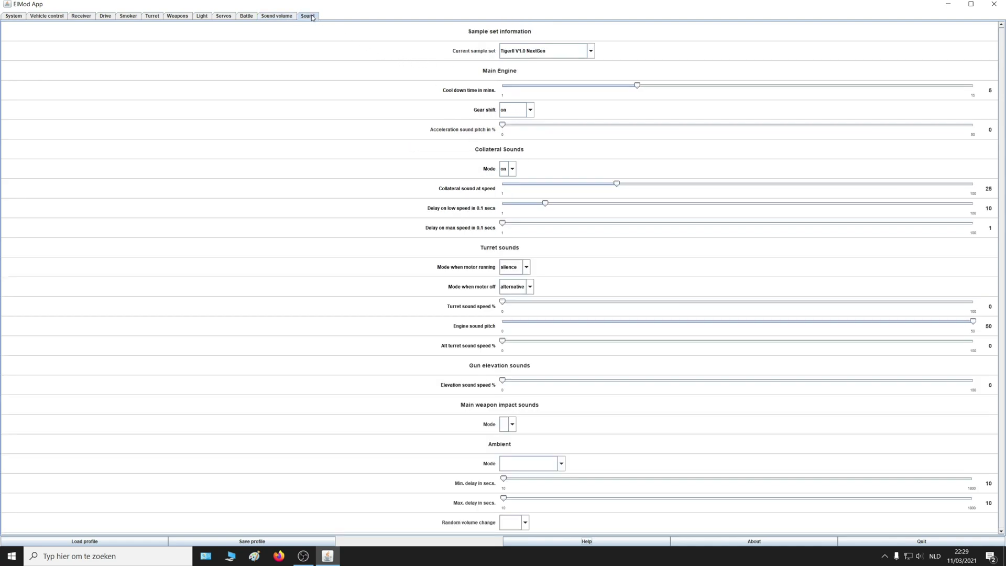
click(591, 50)
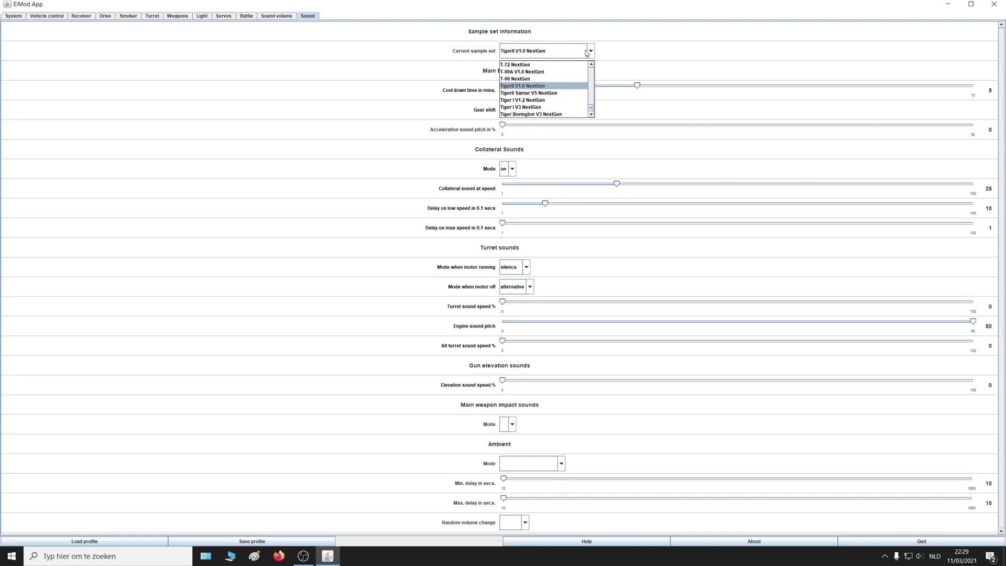
mouse_move(592, 110)
mouse_down()
mouse_move(590, 72)
mouse_move(593, 115)
mouse_up()
key(Escape)
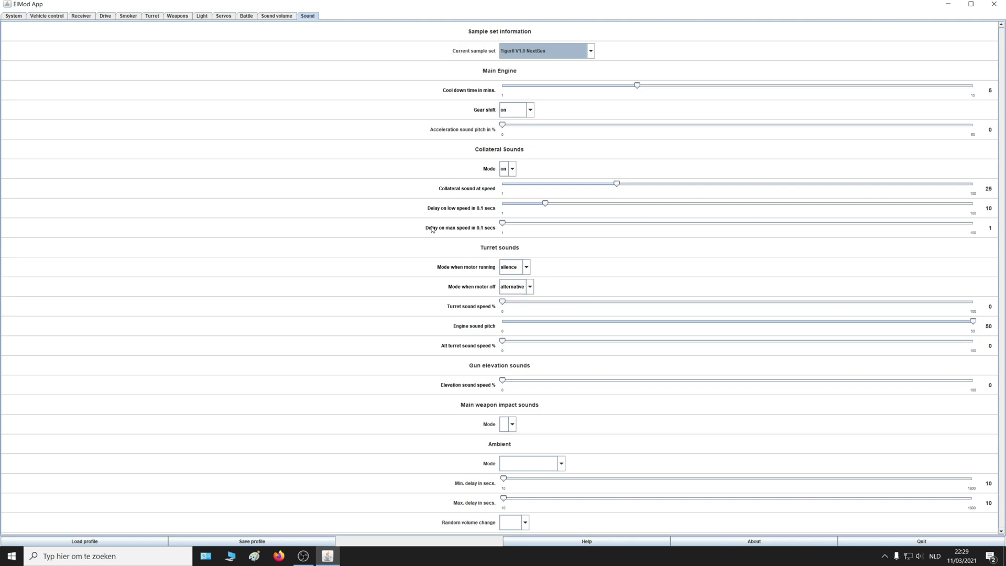
mouse_move(431, 229)
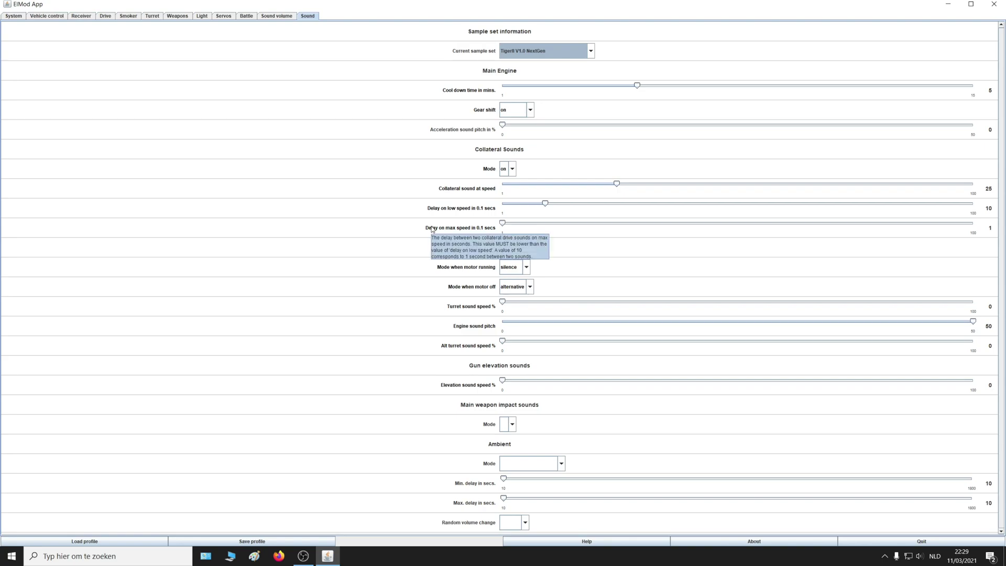
mouse_move(323, 173)
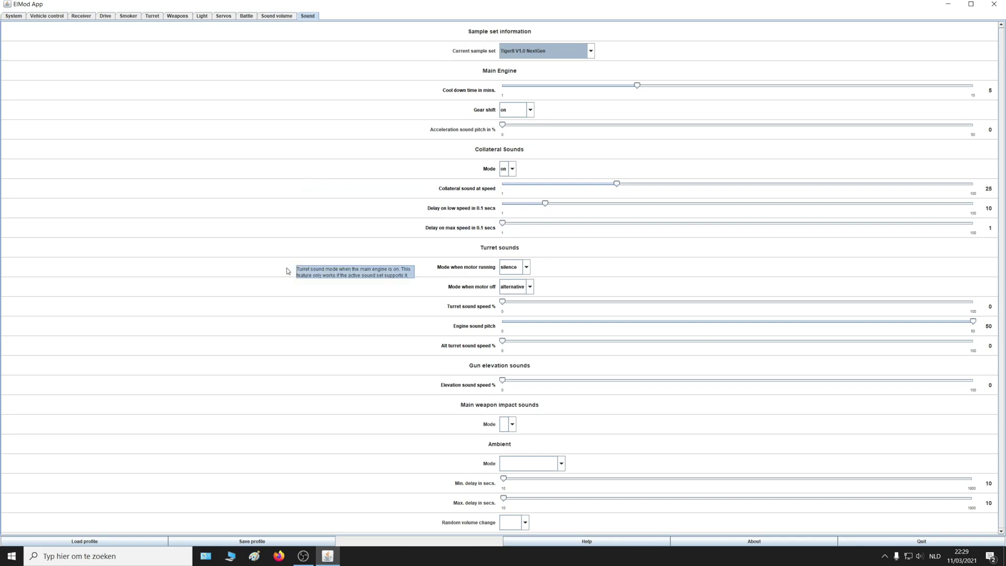
Save the settings as profile tiger 1.xml and minimize the browser to reveal the desktop
mouse_move(243, 443)
click(255, 543)
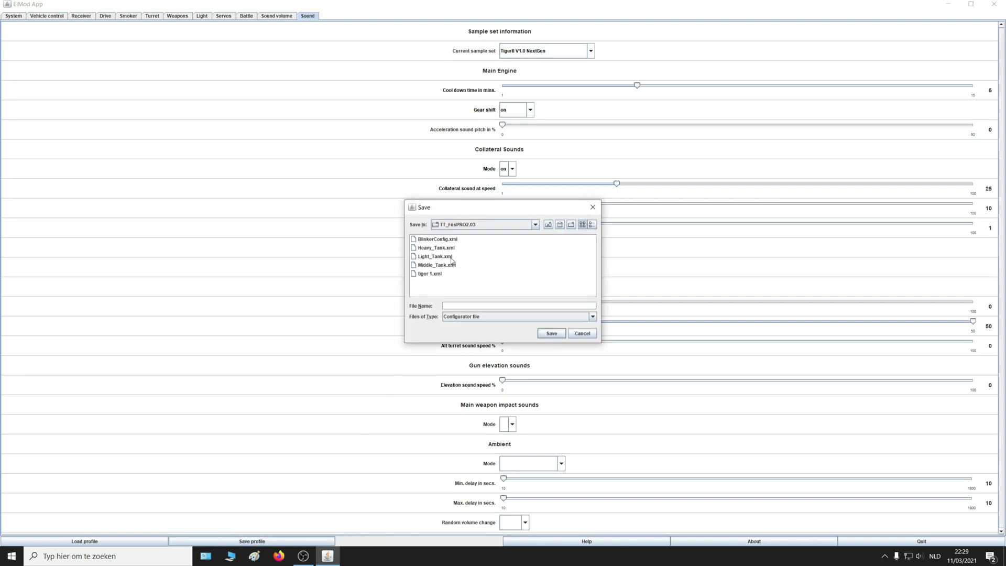
click(429, 274)
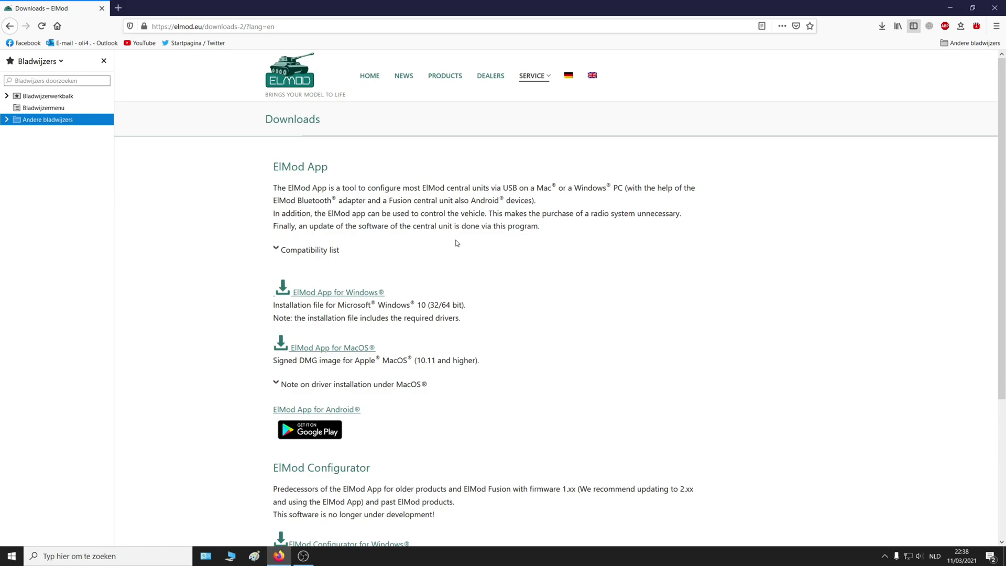
click(954, 13)
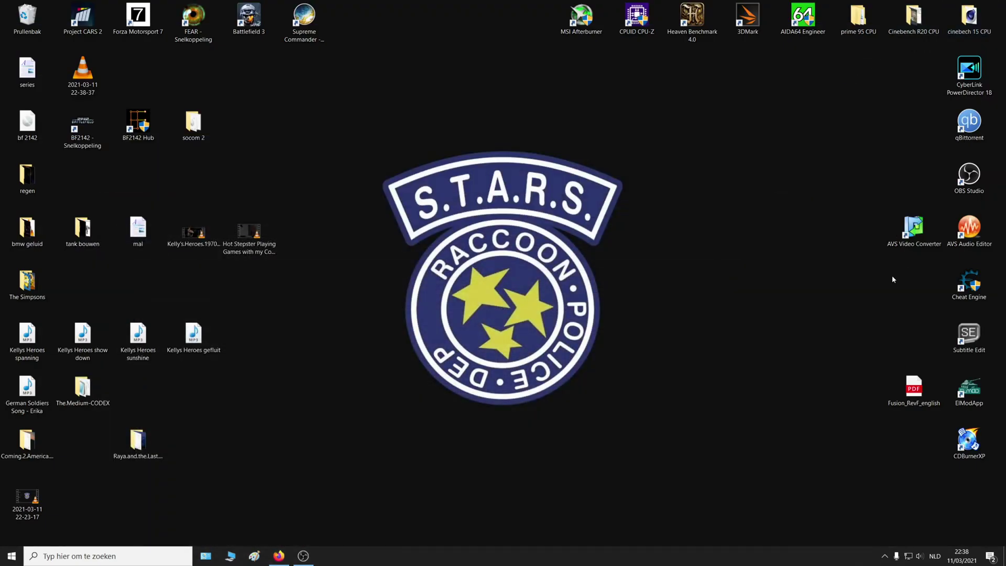
Relaunch ElModApp from its desktop shortcut's context menu
right_click(968, 390)
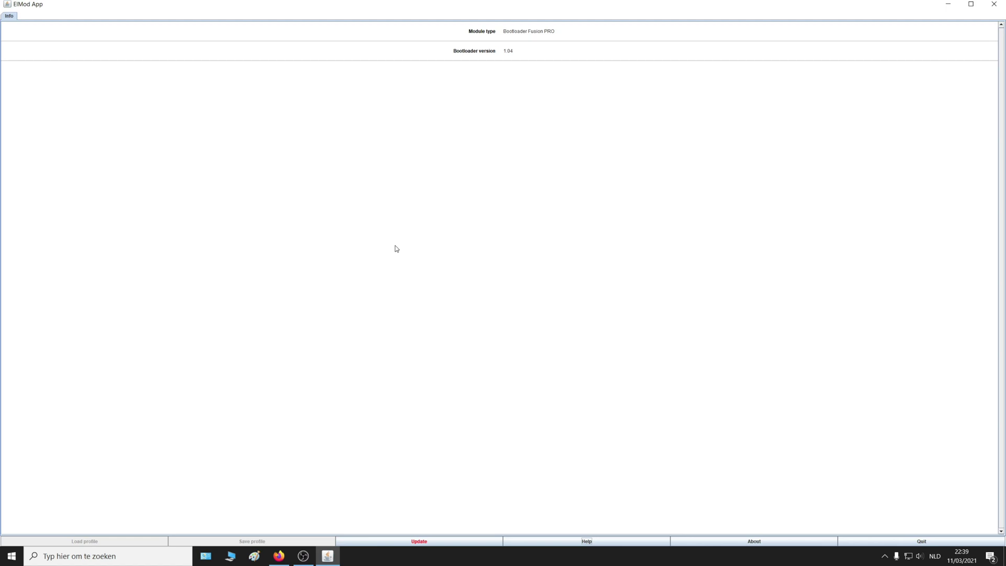
Start the module firmware update, accepting the user-settings discard and the warning
click(421, 542)
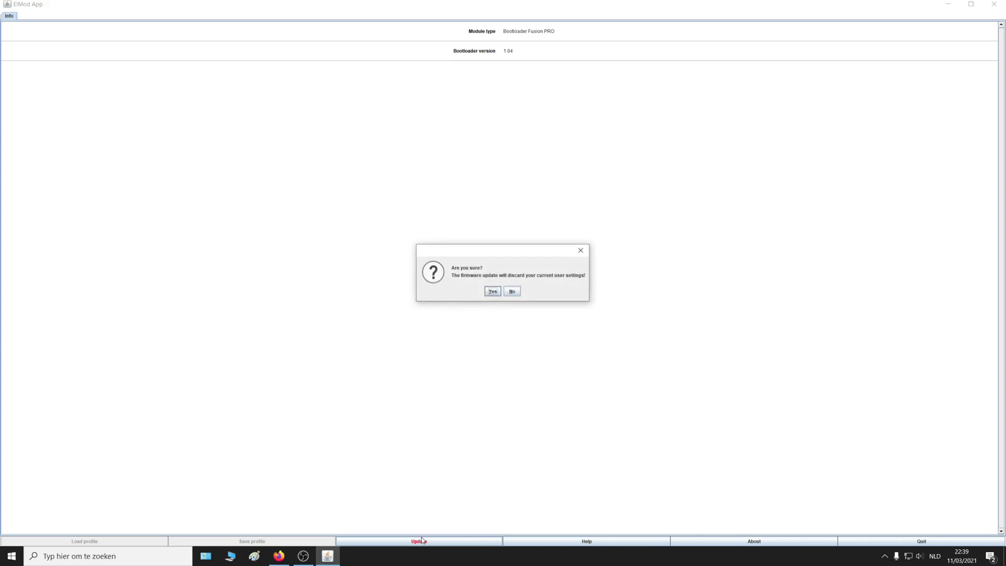
click(497, 292)
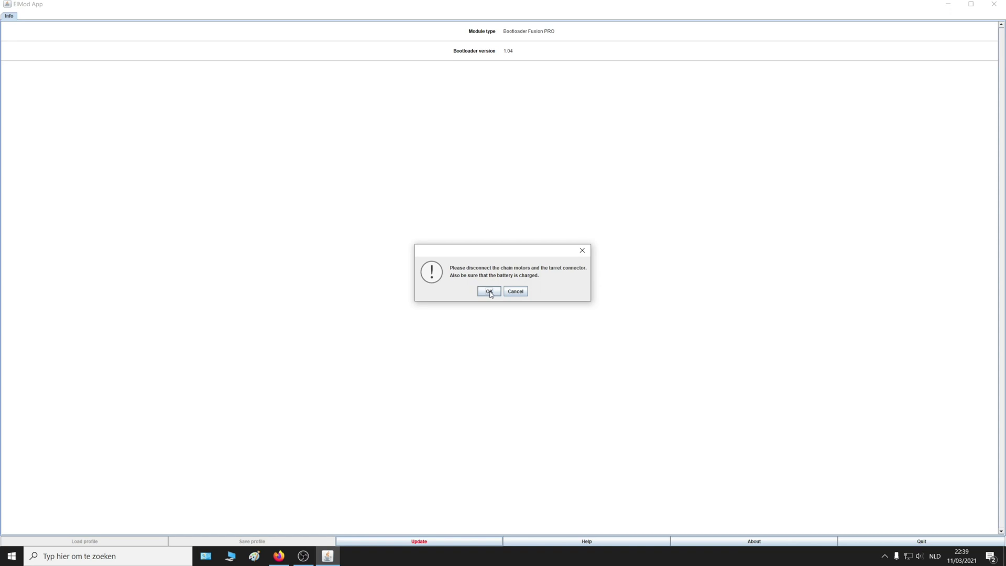
click(489, 292)
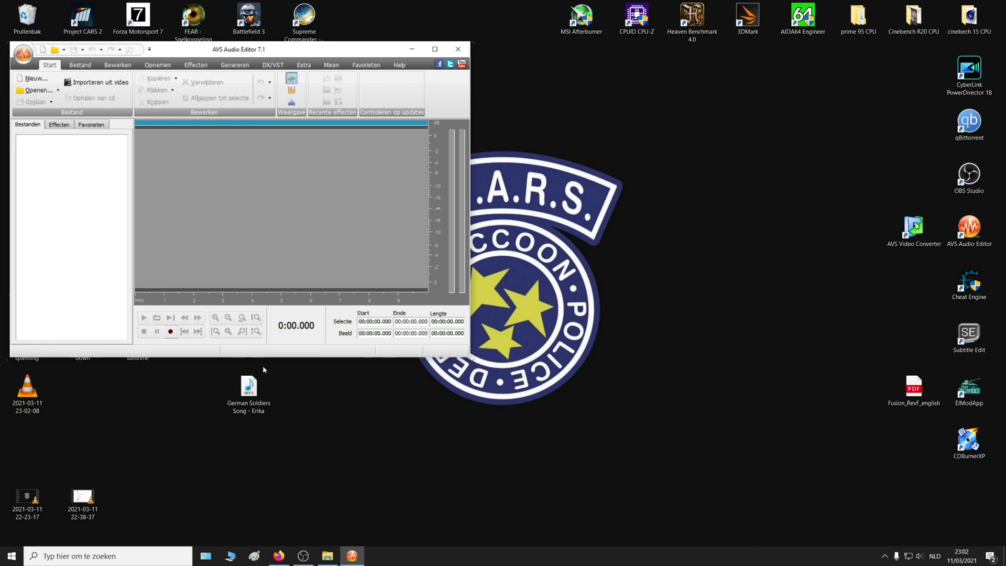
Load German Soldiers Song - Erika.mp3 into AVS Audio Editor and show the Bestand options
click(253, 388)
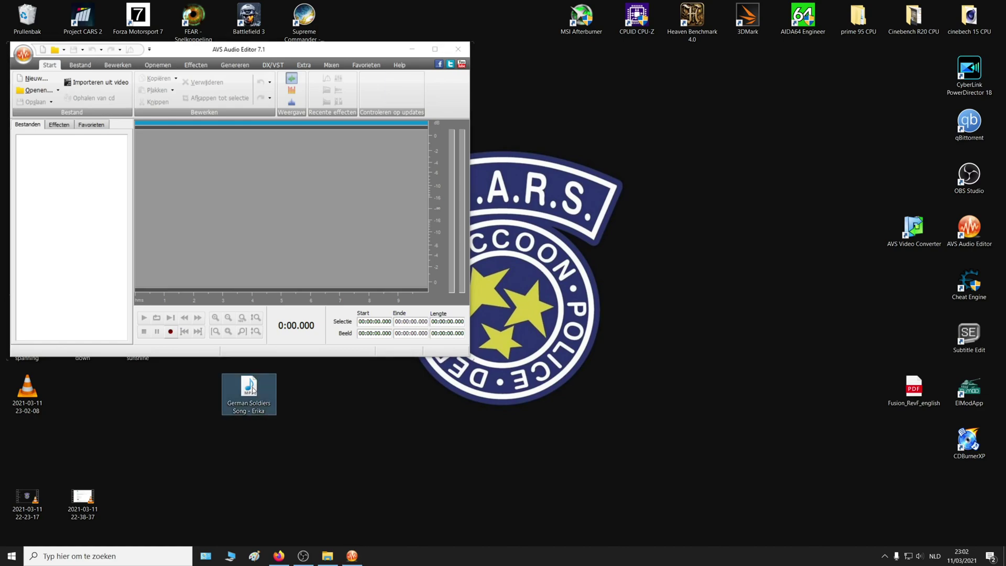
drag(253, 389, 74, 160)
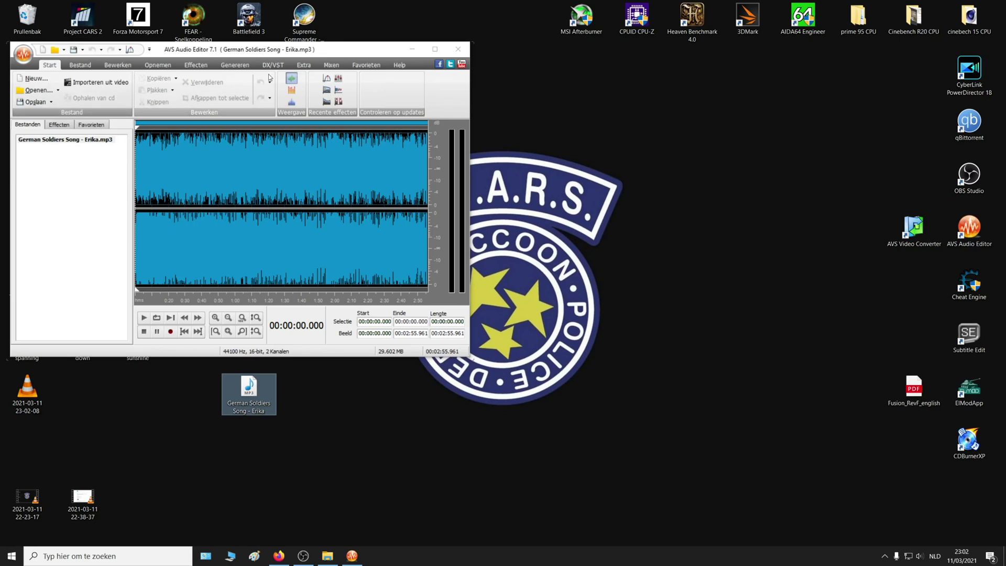
click(80, 65)
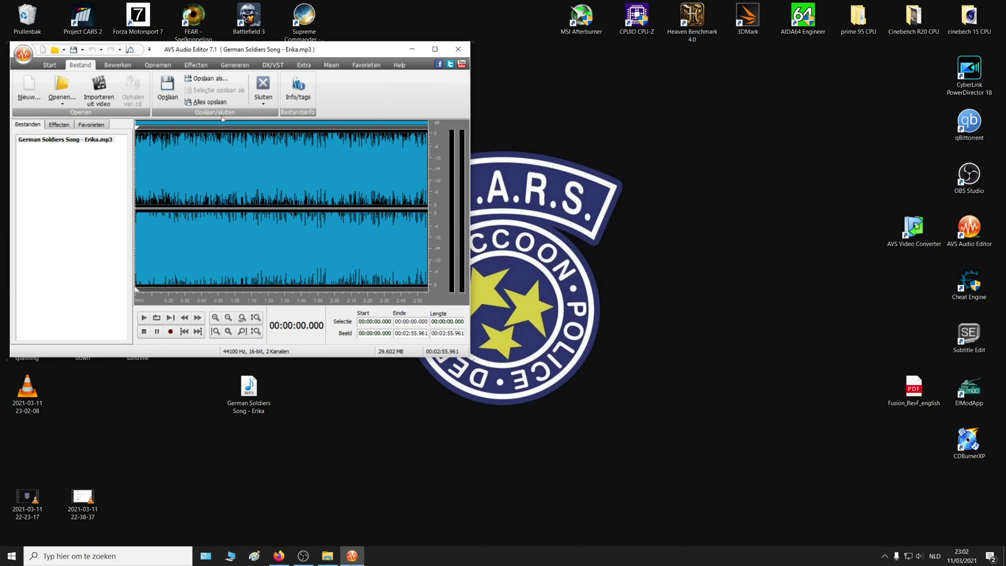
Choose WAV output with PCM codec, mono channels, 22050 Hz and 8-bit sample size
click(205, 79)
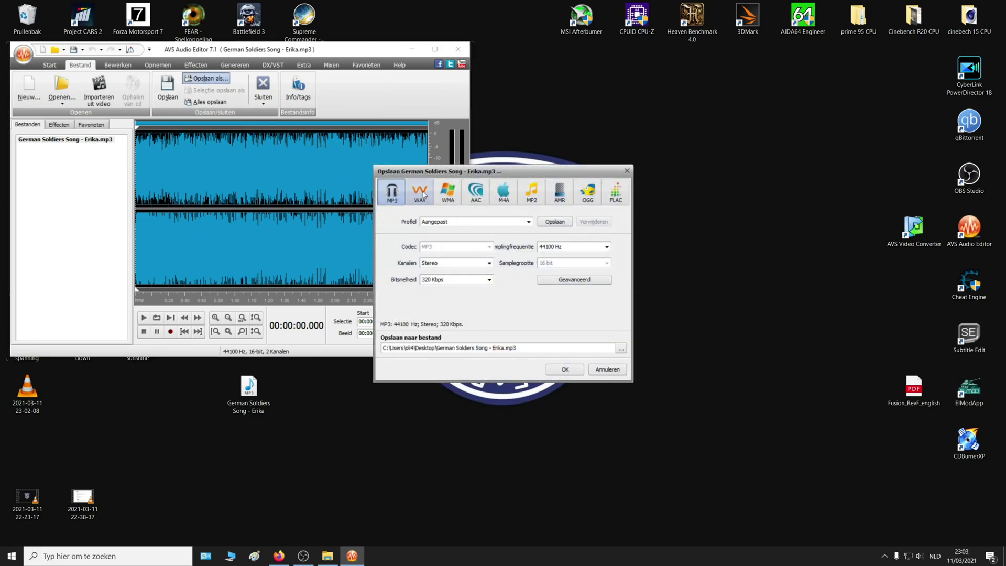
click(423, 193)
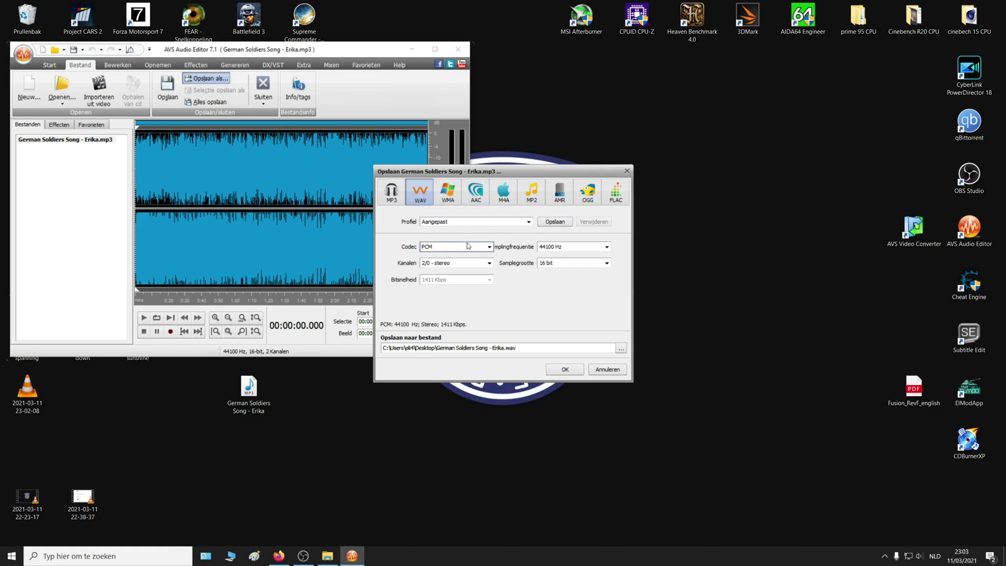
click(489, 248)
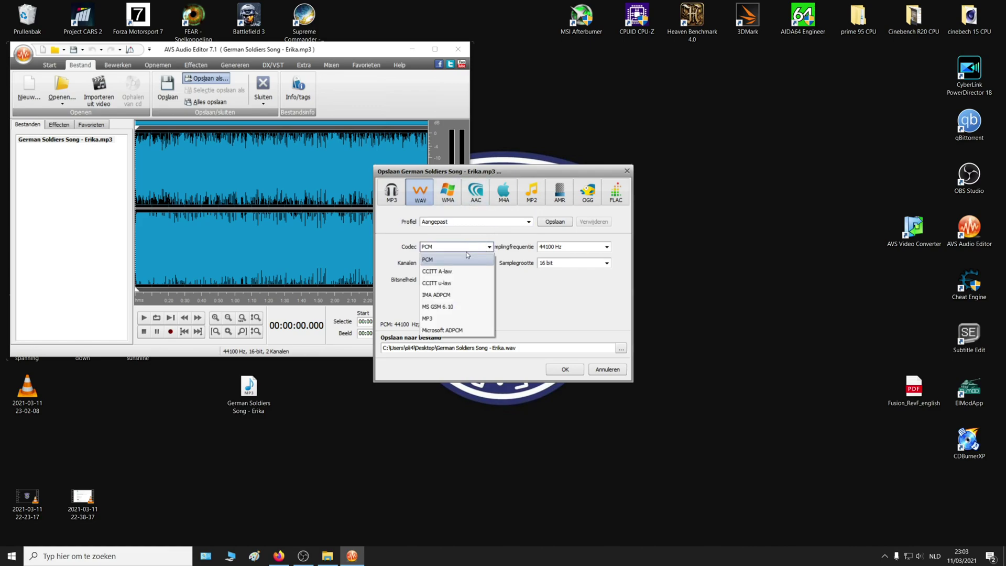
click(445, 261)
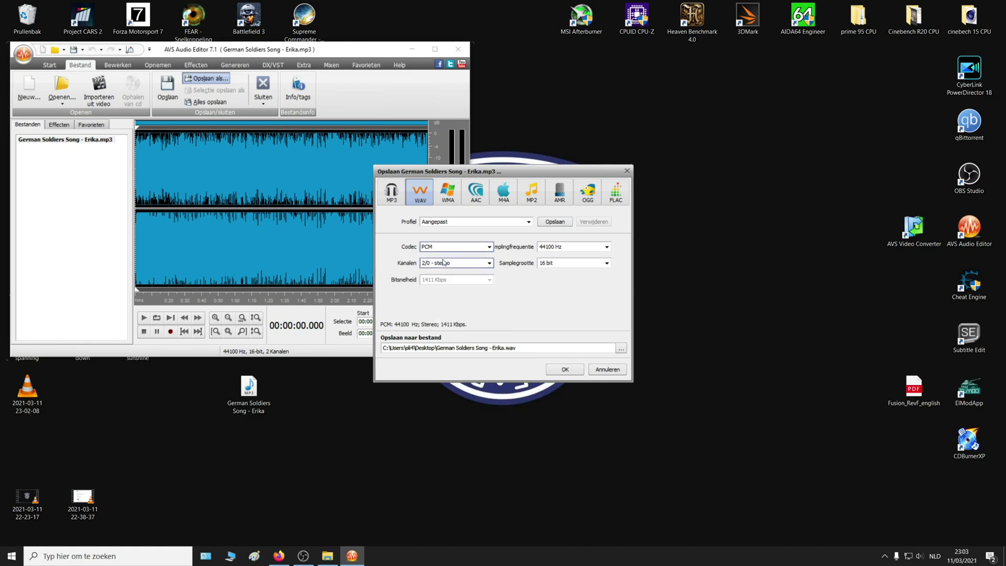
click(490, 265)
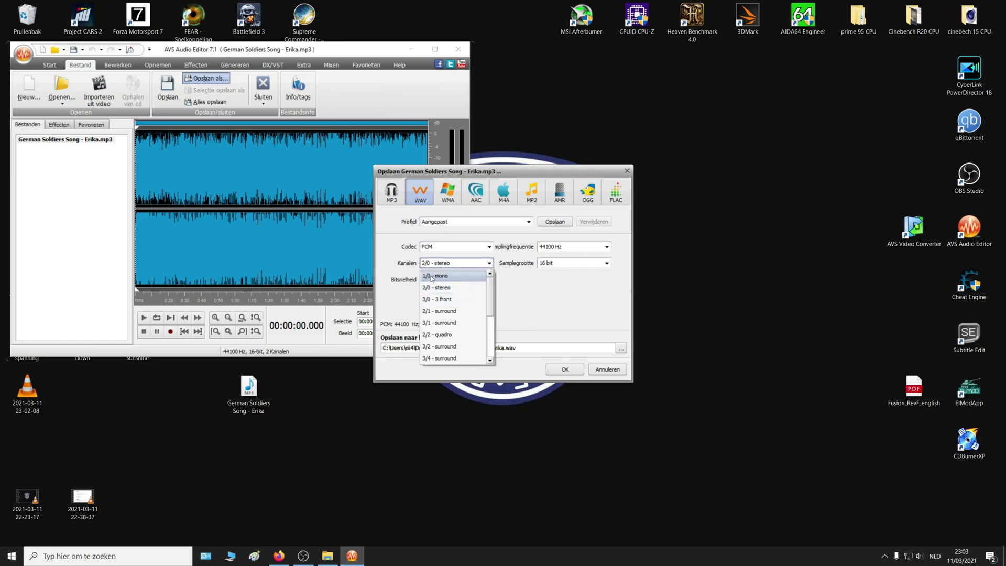
click(431, 276)
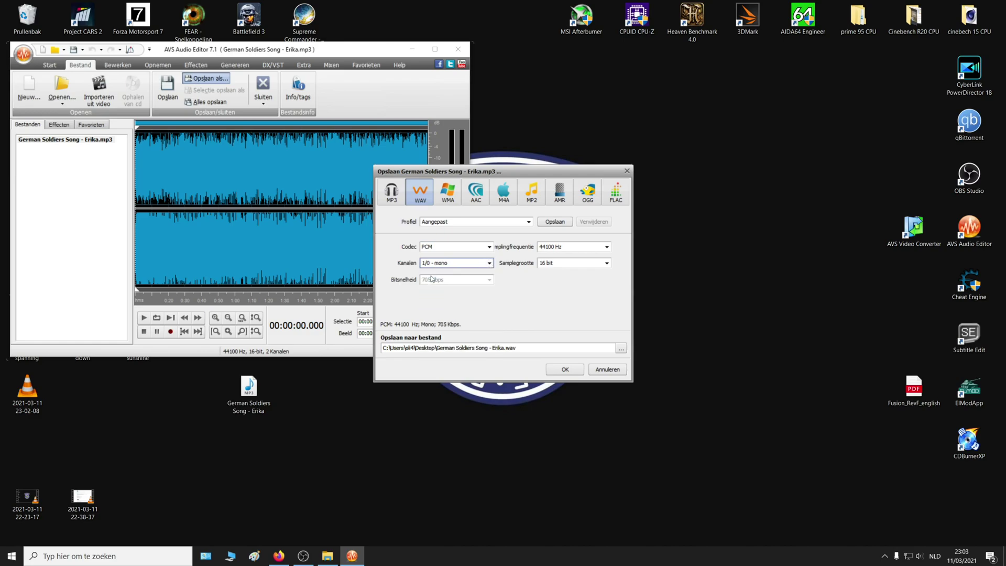
click(570, 249)
scroll(571, 282, up, 3)
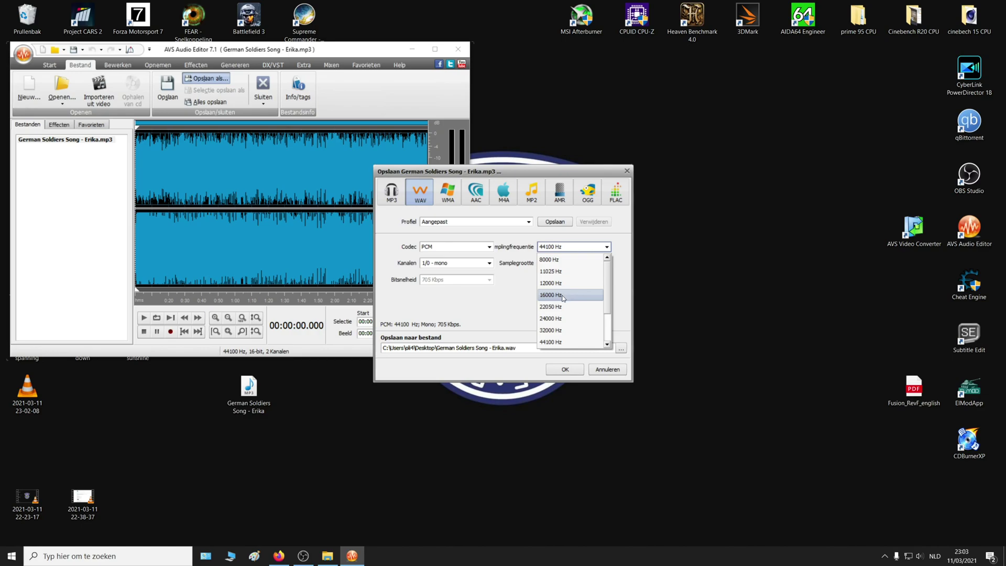
click(554, 306)
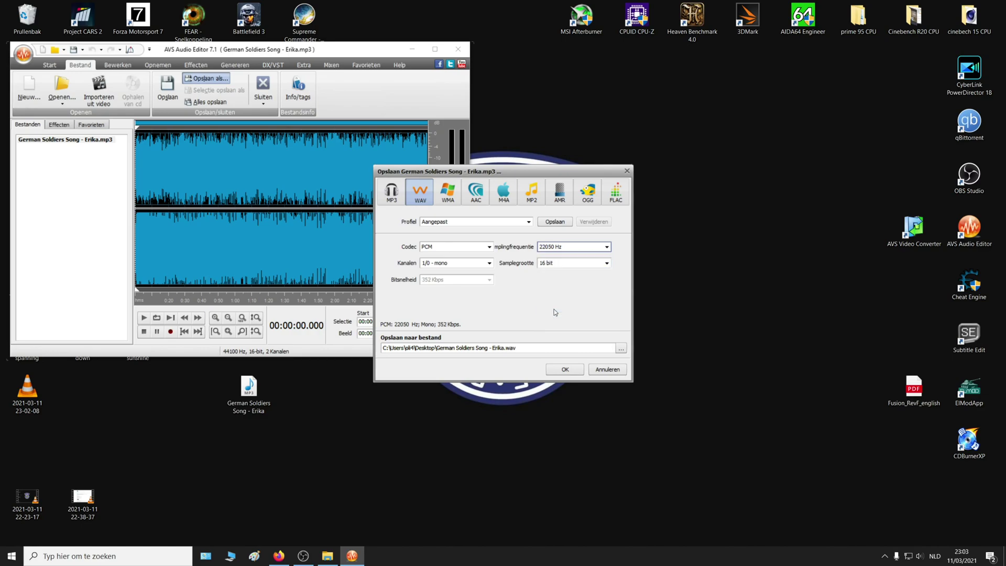
click(575, 265)
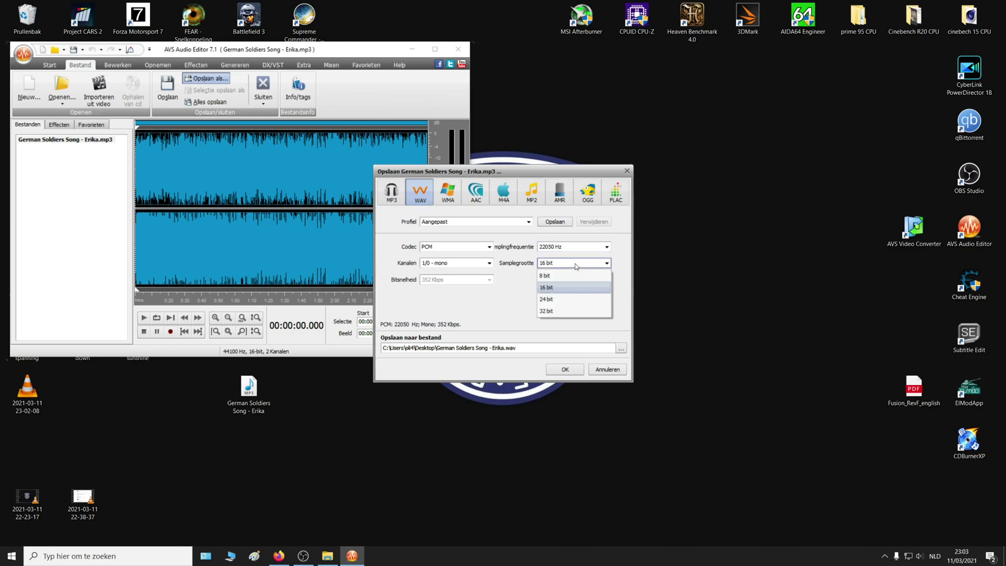
click(553, 276)
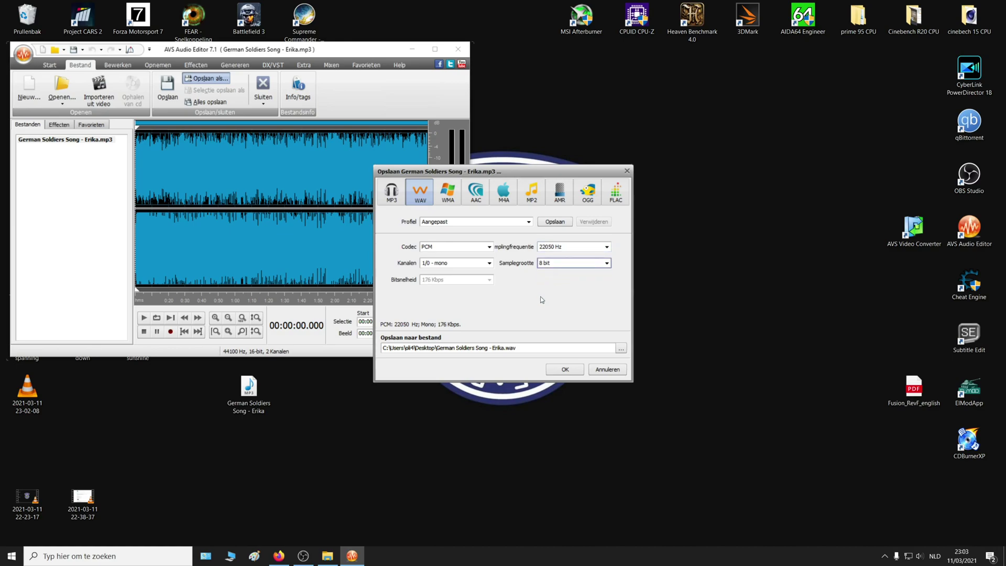
Export the WAV to the desktop and decline opening the saved file
click(621, 349)
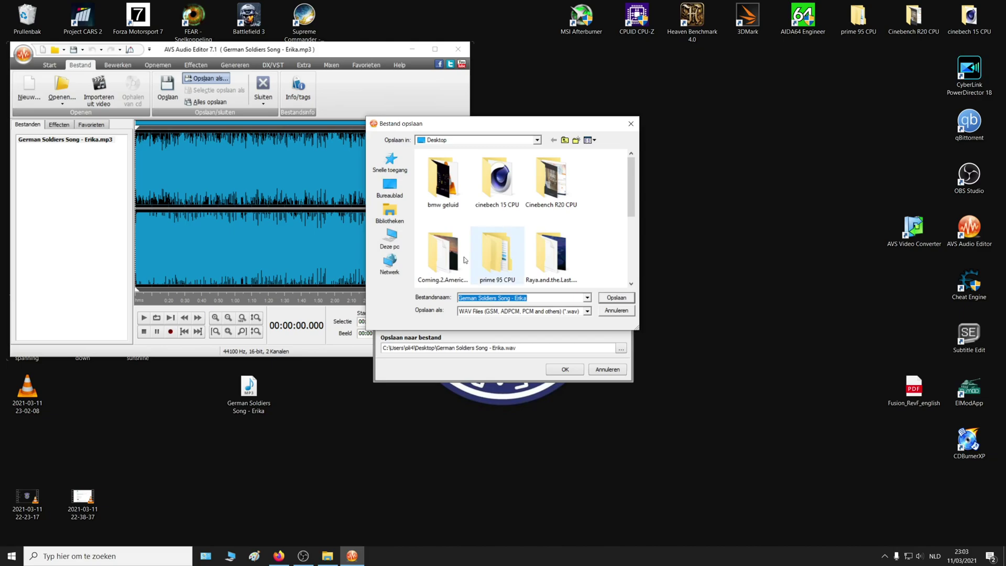
click(390, 182)
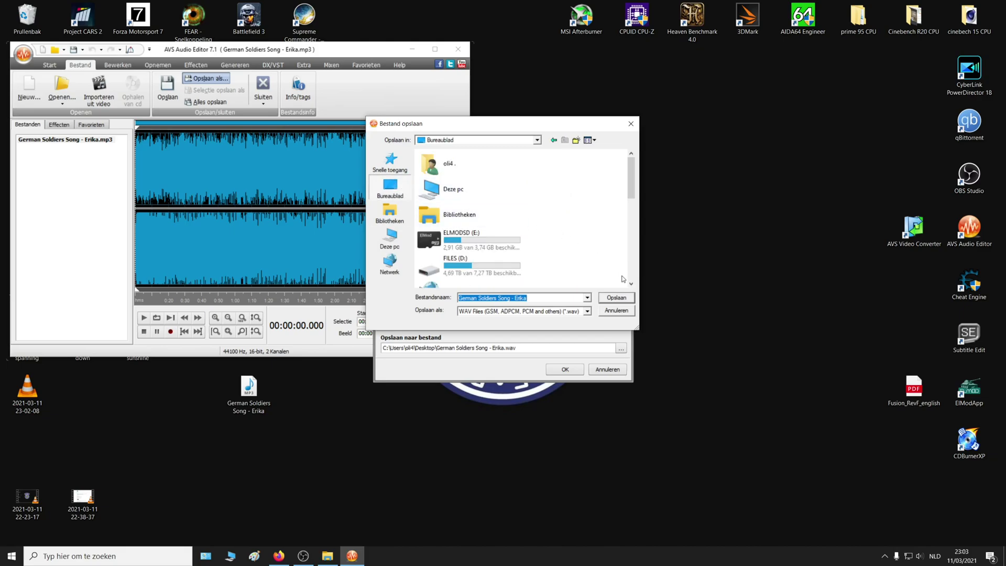
click(616, 297)
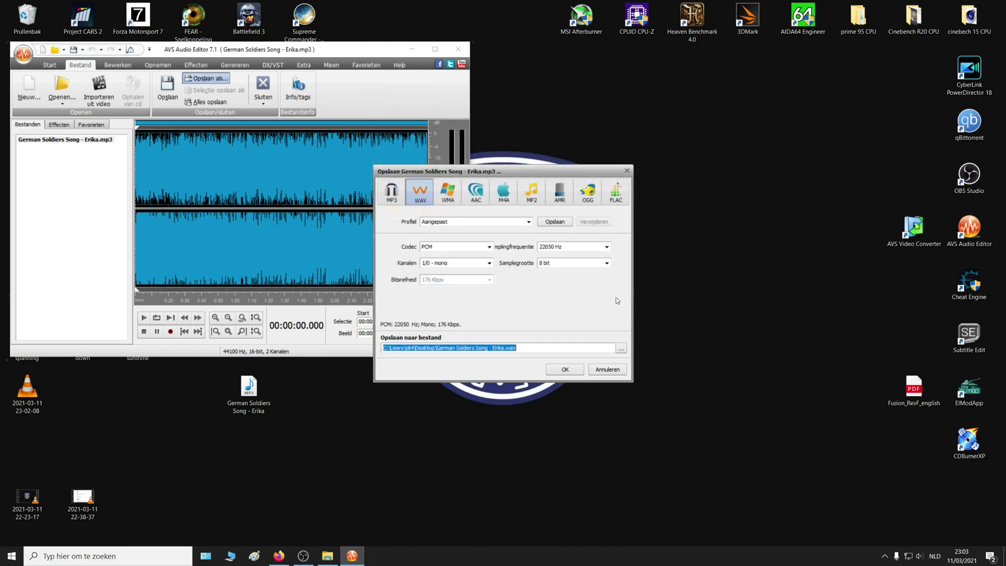
click(566, 370)
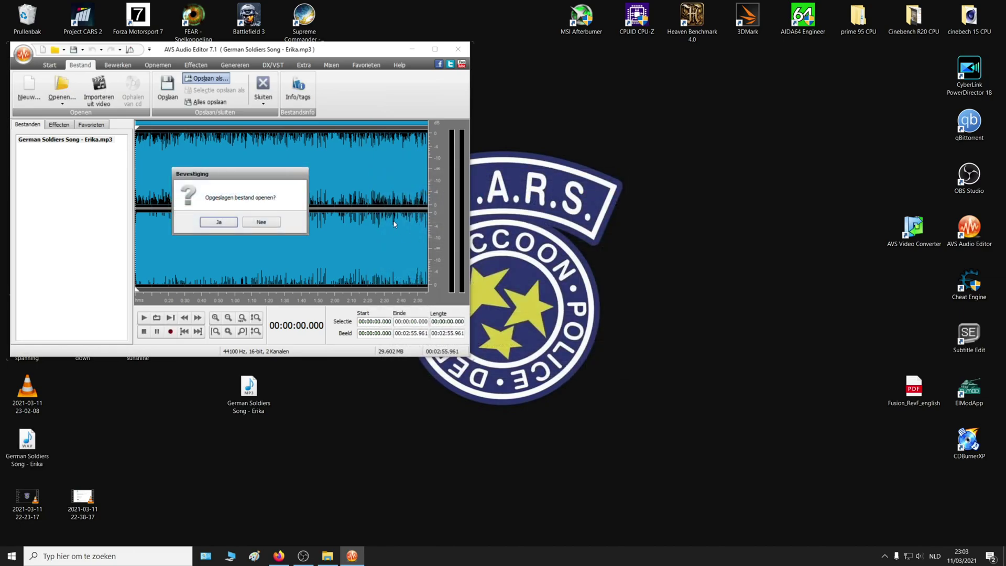
click(261, 221)
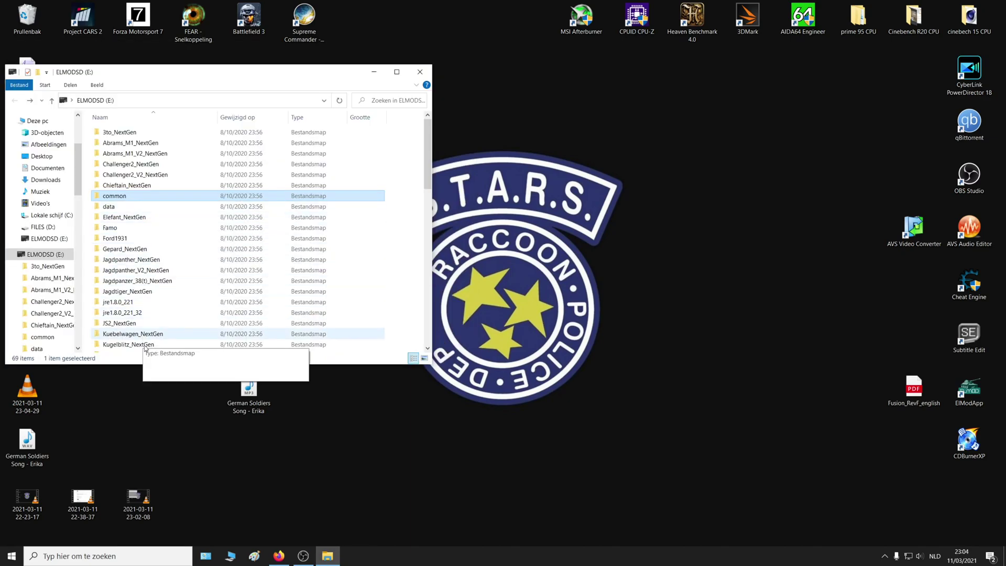
Tidy the desktop icons and open the common folder on ELMODSD (E:), inspecting the existing user1
drag(249, 390, 72, 404)
drag(30, 452, 287, 413)
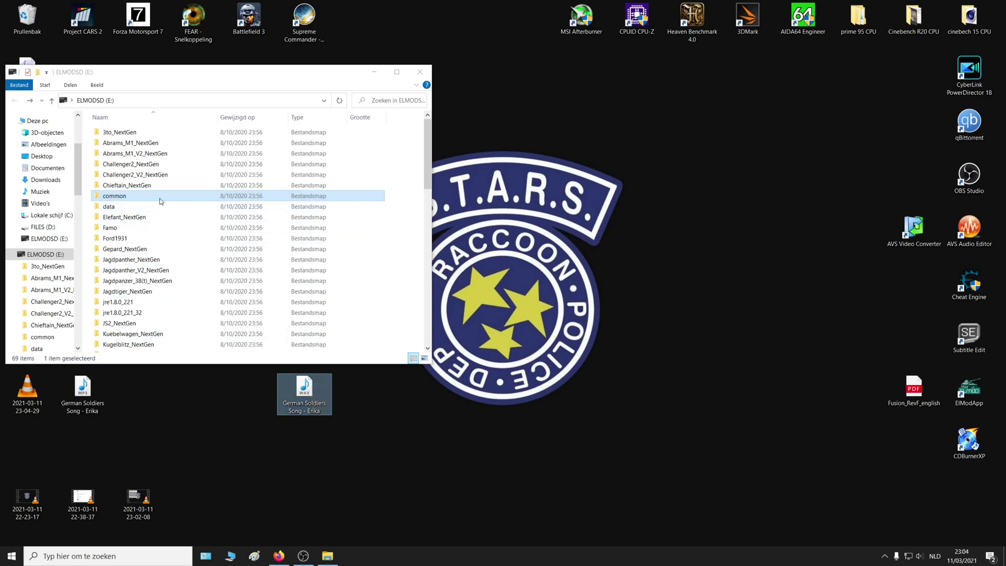
double_click(120, 209)
key(BackSpace)
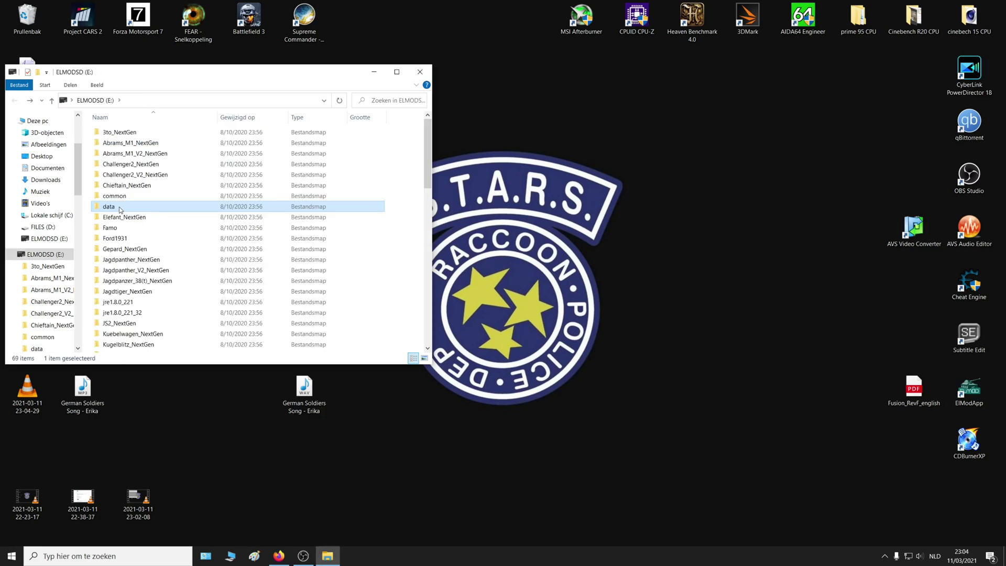
double_click(120, 196)
scroll(189, 227, down, 5)
scroll(189, 228, down, 7)
scroll(189, 227, down, 3)
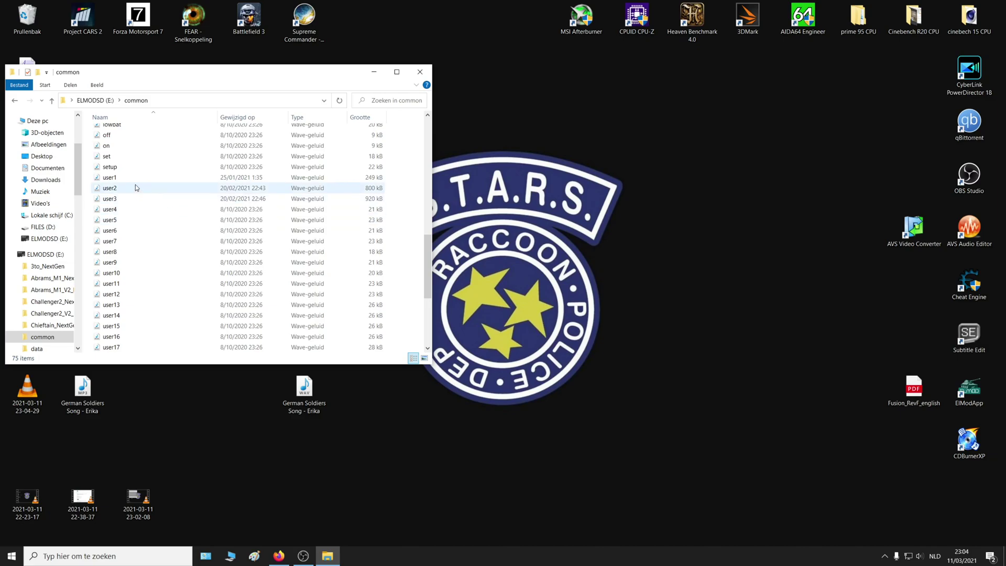
click(119, 177)
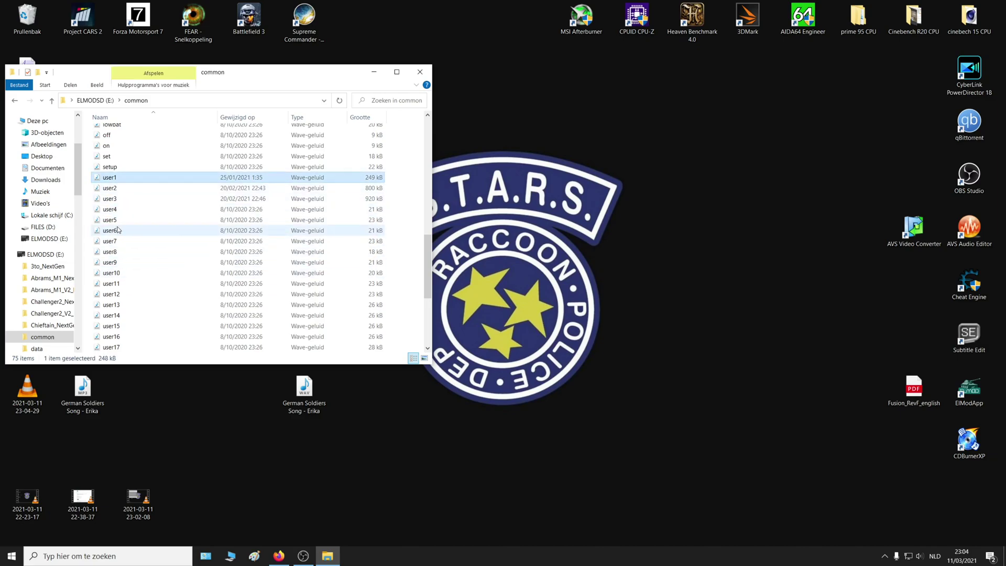
scroll(142, 227, down, 5)
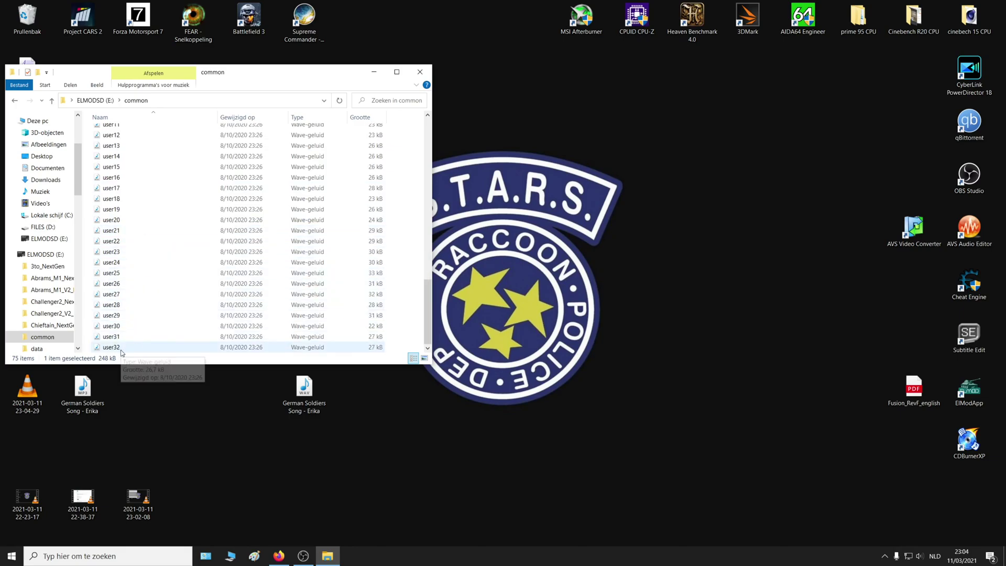
scroll(175, 274, up, 8)
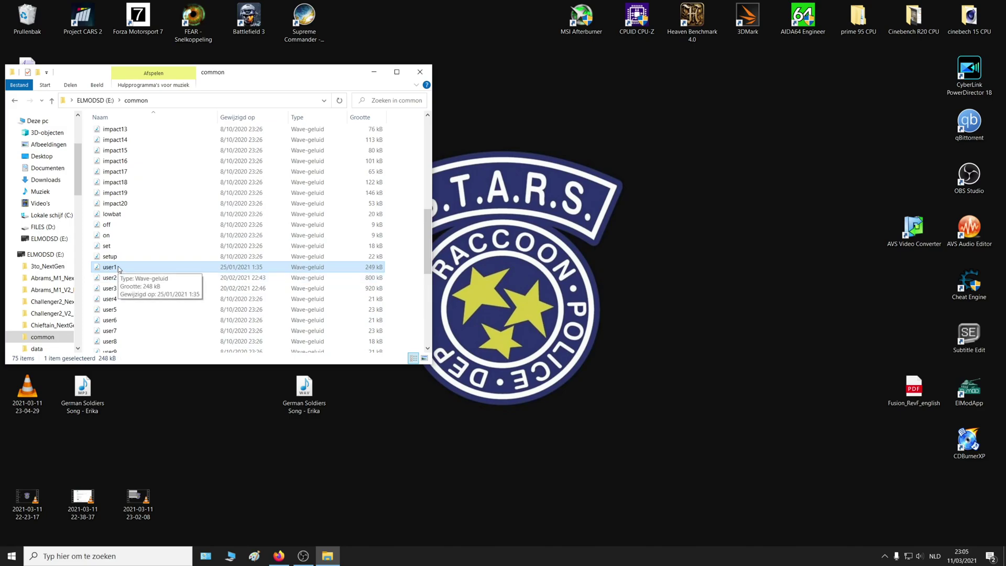
Rename the exported WAV to user1 and copy it into the common folder
click(304, 393)
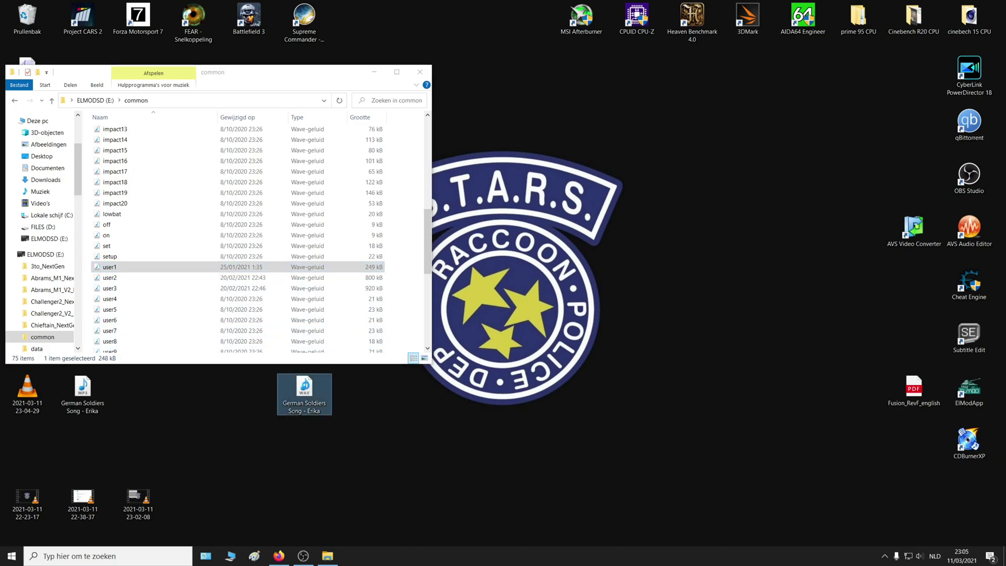
right_click(304, 389)
click(345, 365)
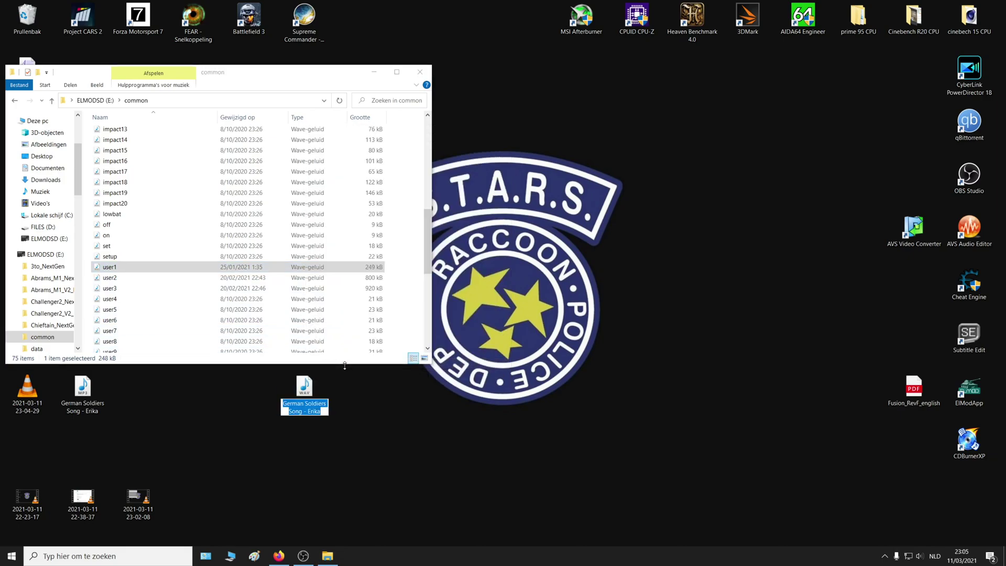
text(u)
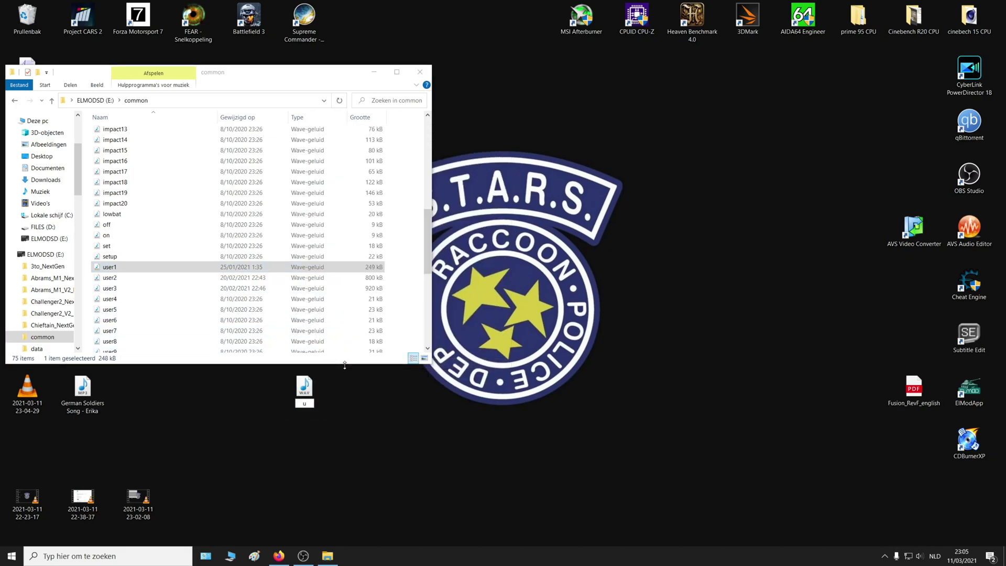
text(ser1)
key(Return)
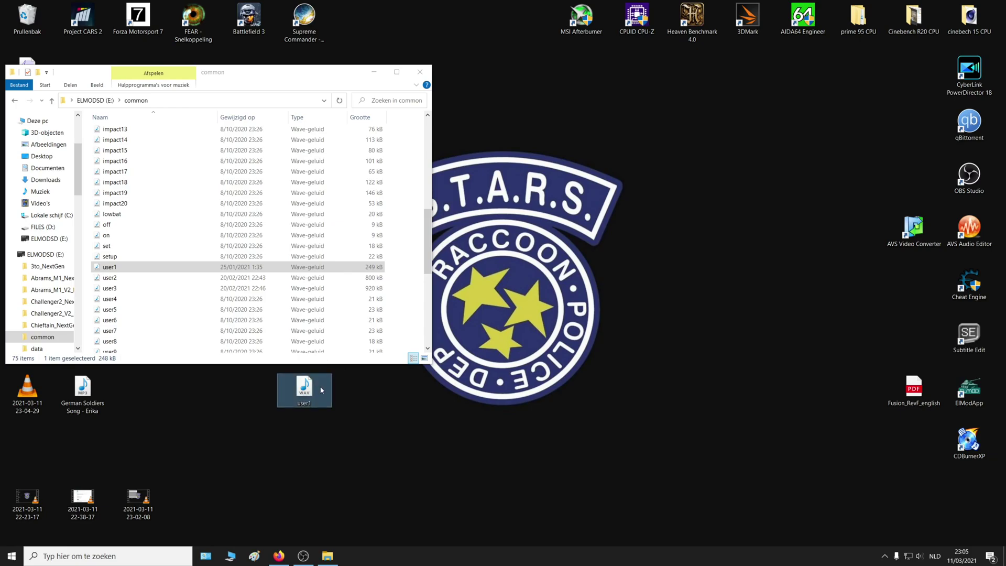
drag(317, 390, 175, 293)
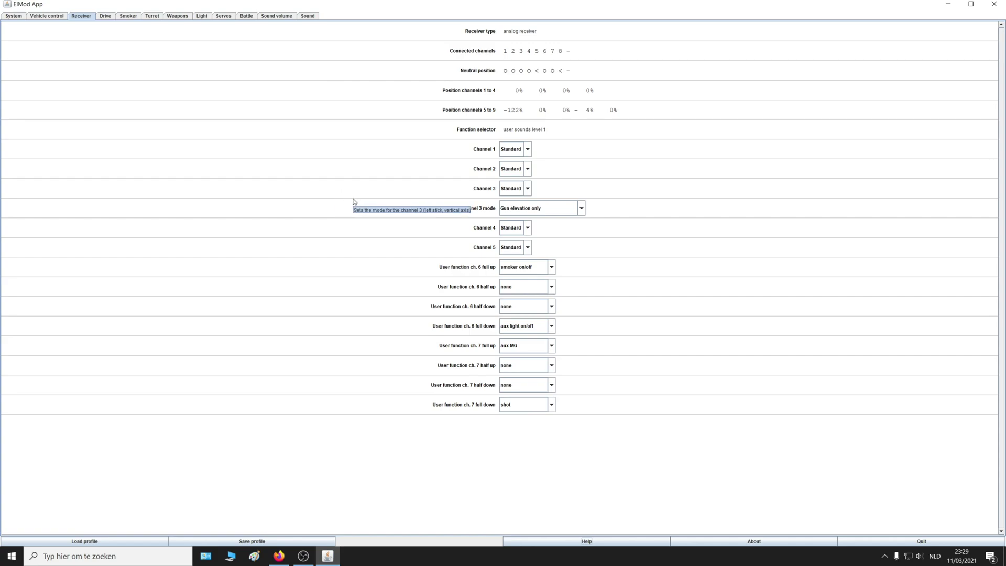
Set the Receiver page's User function ch. 6 half up dropdown to User sound 1
mouse_move(240, 130)
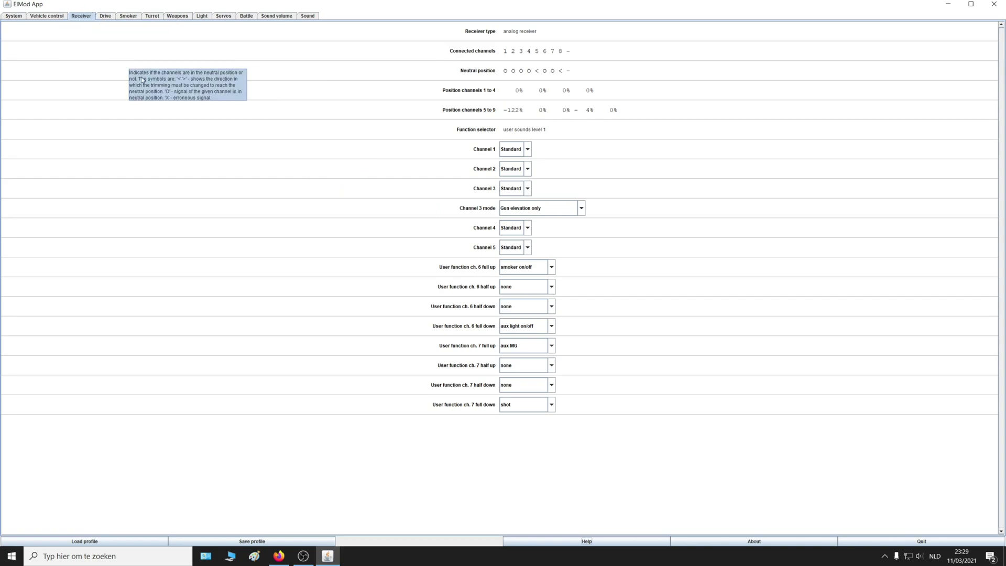
mouse_move(276, 237)
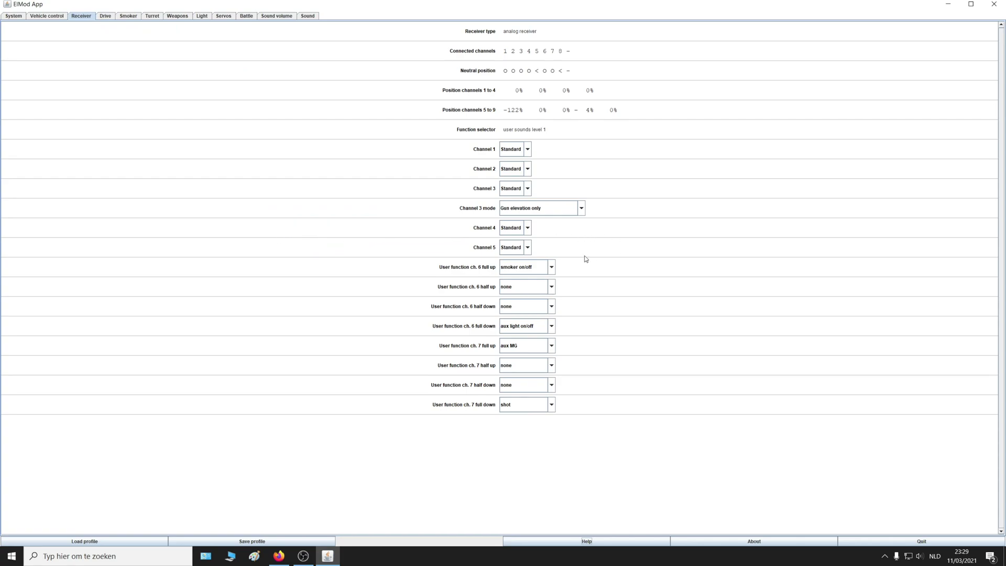
mouse_move(424, 160)
click(552, 289)
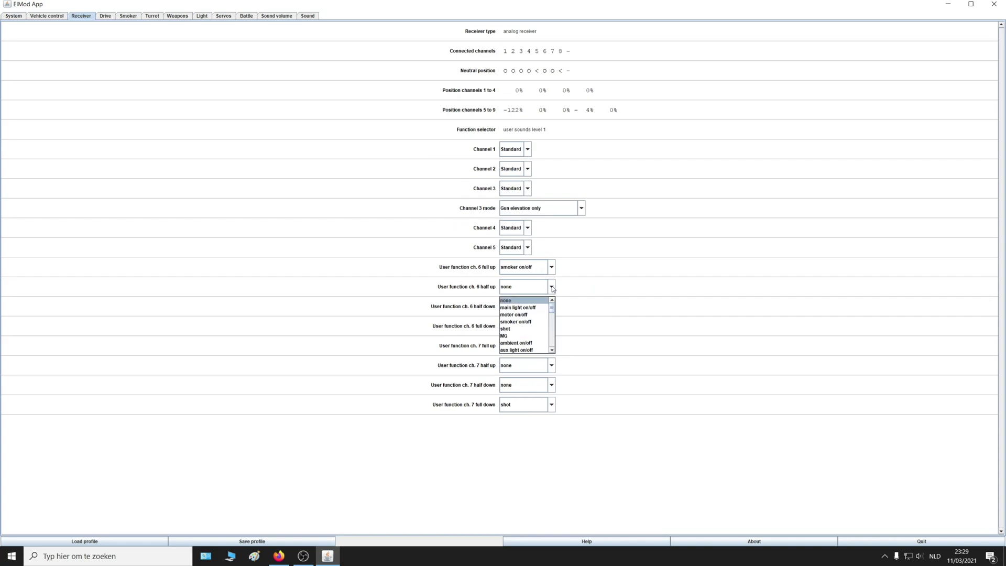
scroll(531, 314, down, 4)
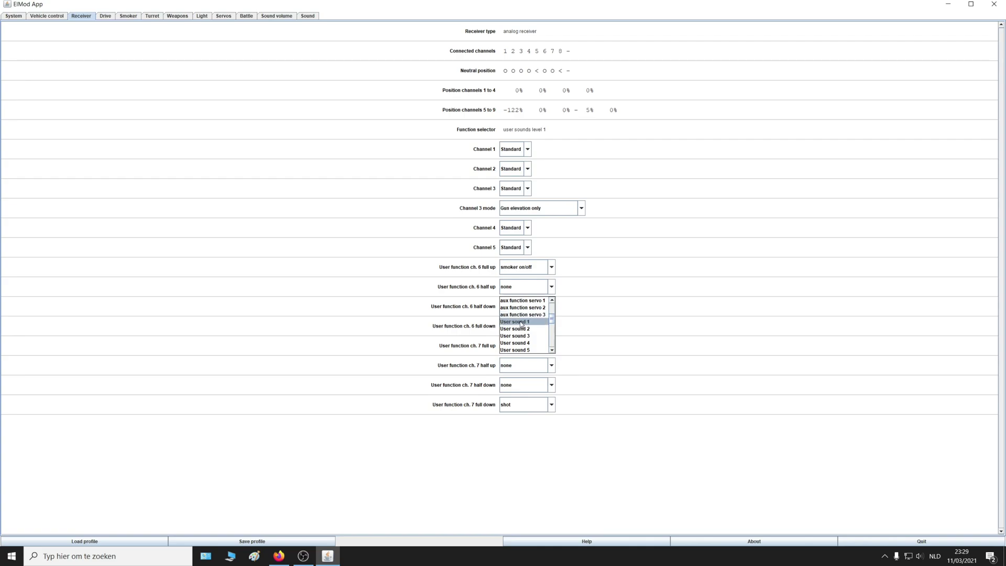
click(521, 322)
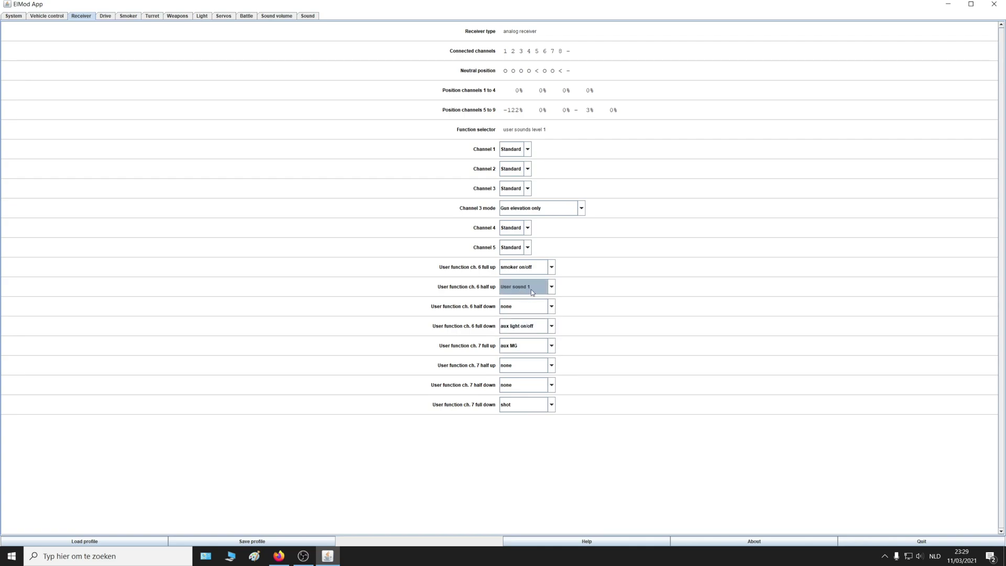